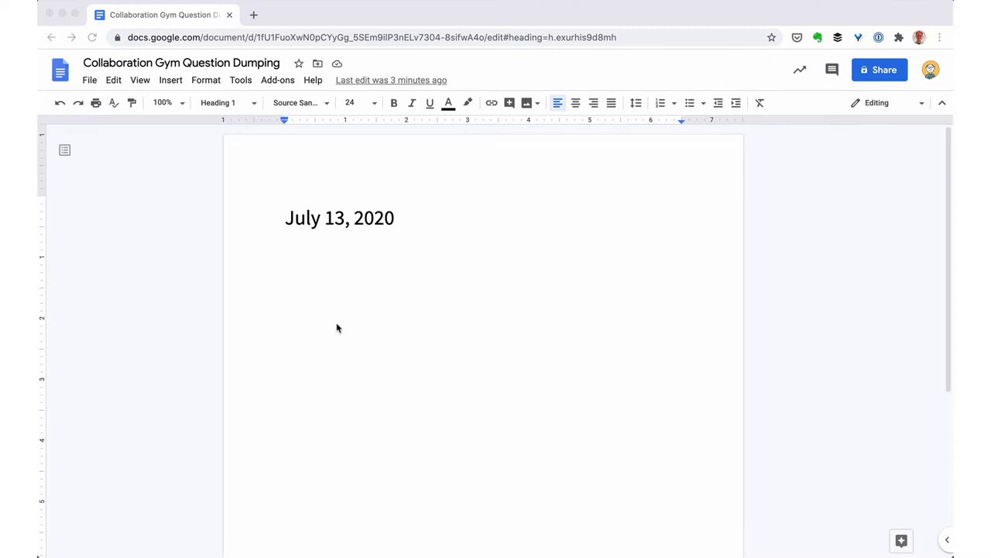
- Below the date heading, add the questions "What should I call this offering?" and "How much should I charge for it?" on separate lines
left_click(337, 326)
key("Return")
type("What should I call this offering?")
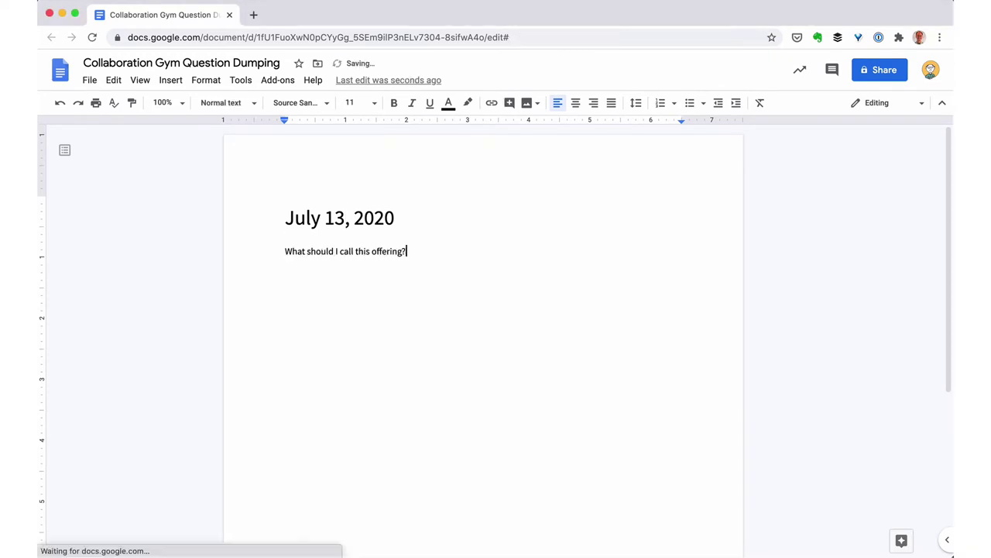
key("Return")
type("How much should I charge for it?")
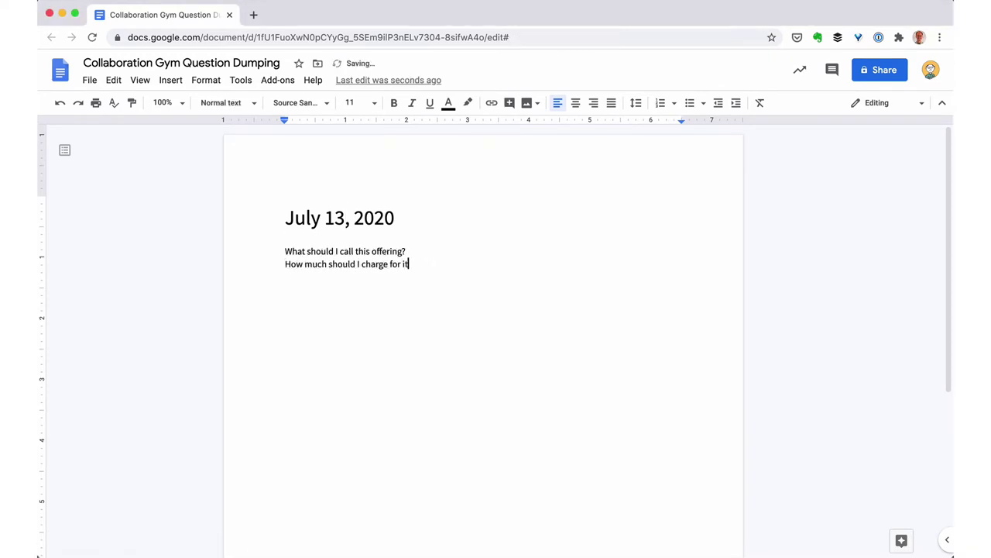
- Add the questions "How do I prototype the pricing?" and "How might I prototype the pricing in the smallest way possible?"
key("Return")
type("How do I prototype the pricing?")
key("Return")
type("How do I")
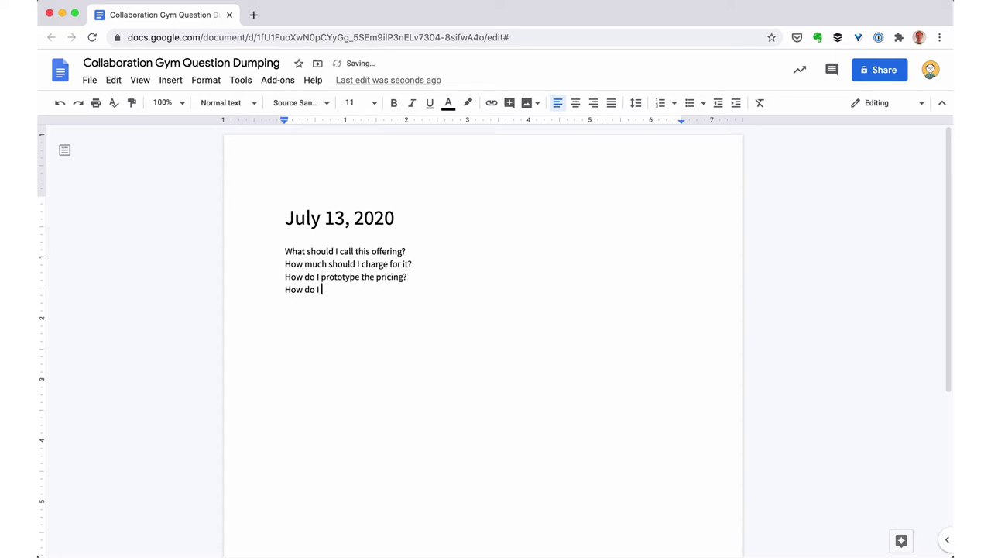
key("BackSpace")
key("BackSpace")
key("BackSpace")
key("BackSpace")
type("might I prototype the prci")
key("BackSpace")
key("BackSpace")
key("BackSpace")
key("BackSpace")
type("pricing in the smallest way possible?")
- Add the questions "What role should assessments play in this offering?" and "What is the relationship between the Collaboration Gym and the Community of Practice?"
key("Return")
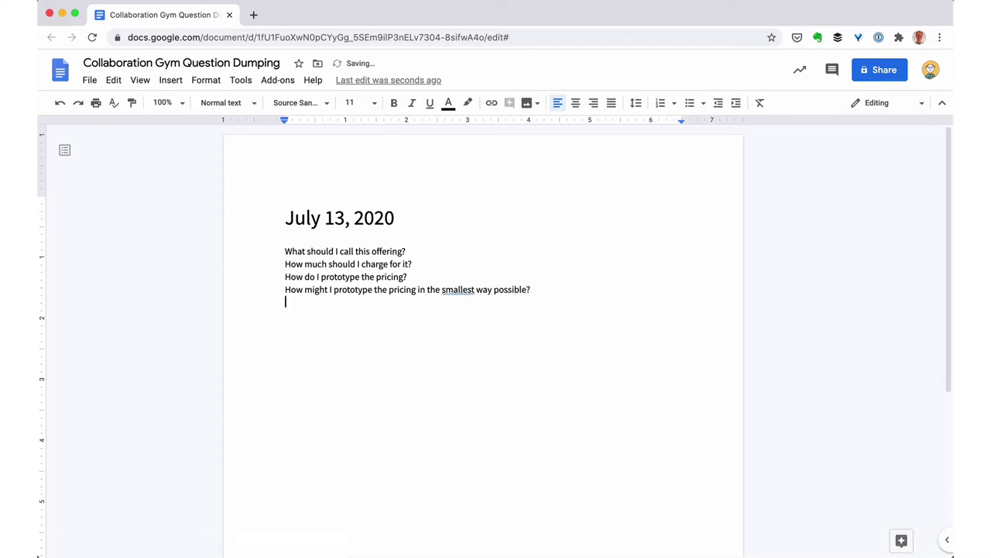
type("What role should assessments play in this offering?")
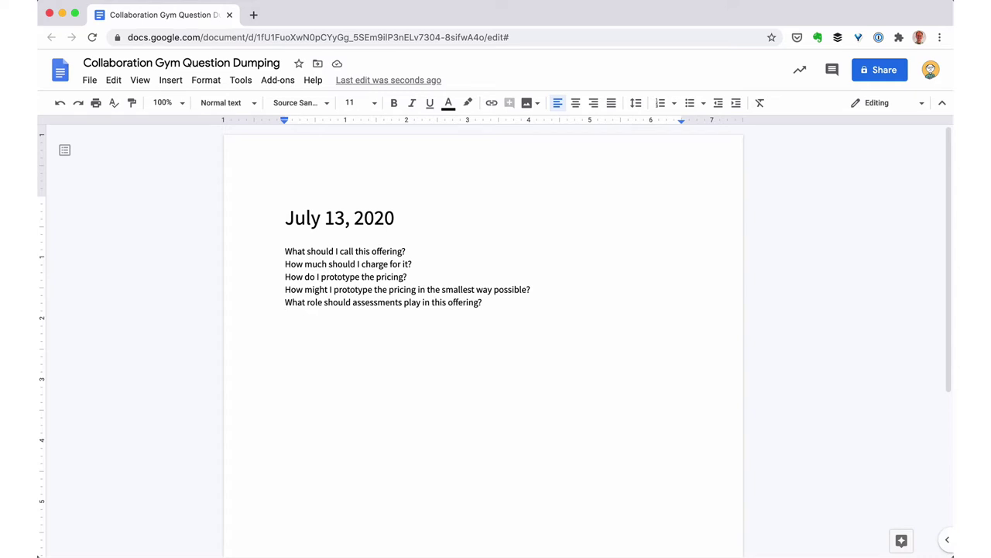
key("Return")
type("Where does")
key("BackSpace")
key("BackSpace")
key("BackSpace")
key("BackSpace")
key("BackSpace")
key("BackSpace")
type("at is the relationship between the Collaboration Gym and ")
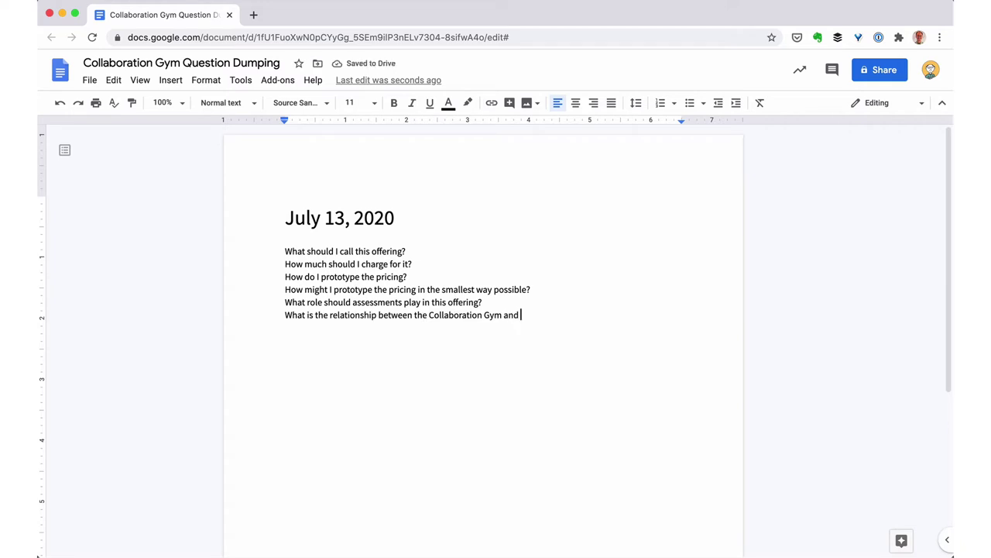
type("the Community of Practice?")
- Add the questions "What services / workouts should I offer as part of this offering?" and "How might I package the services / workouts?"
key("Return")
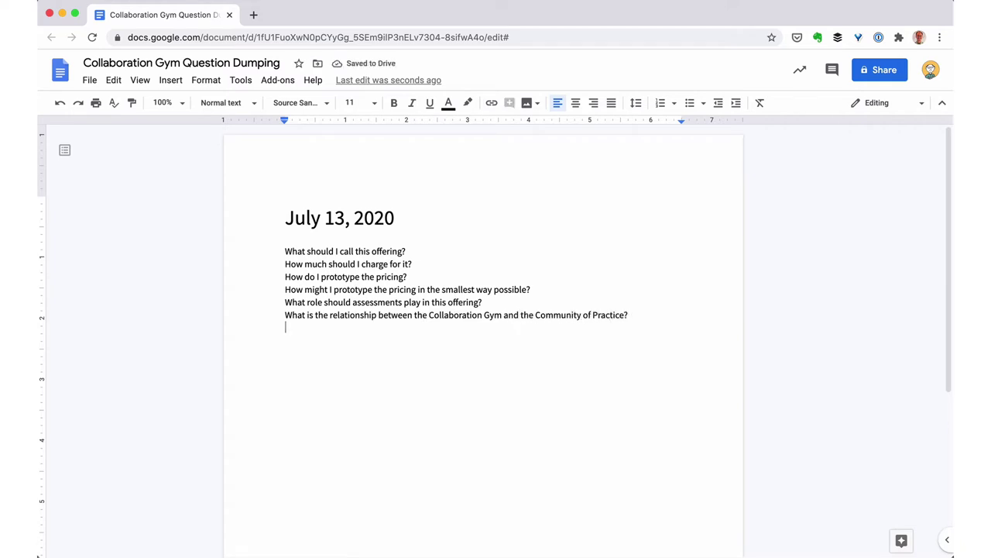
type("What services")
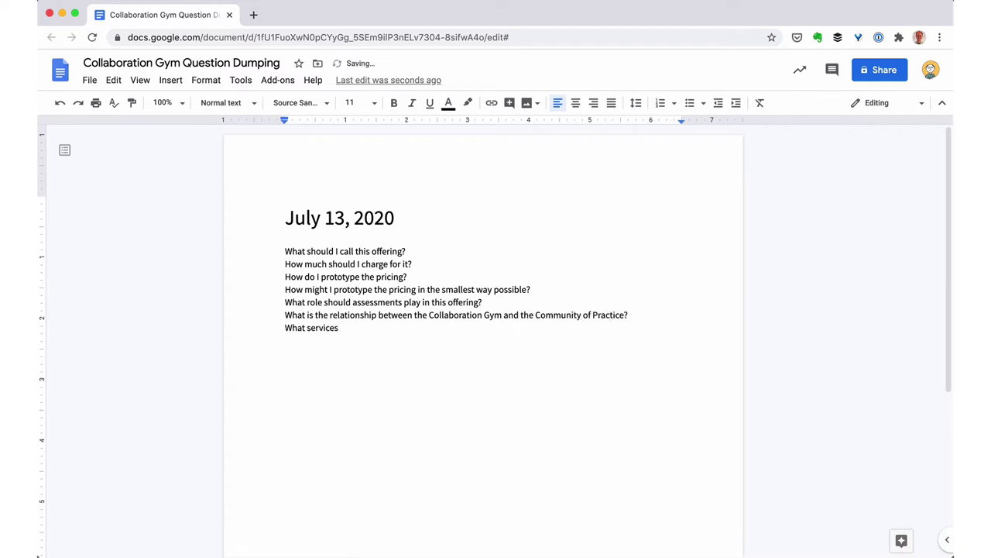
key("BackSpace")
key("BackSpace")
key("BackSpace")
type("ces / workouts should I offer as part of this offering?")
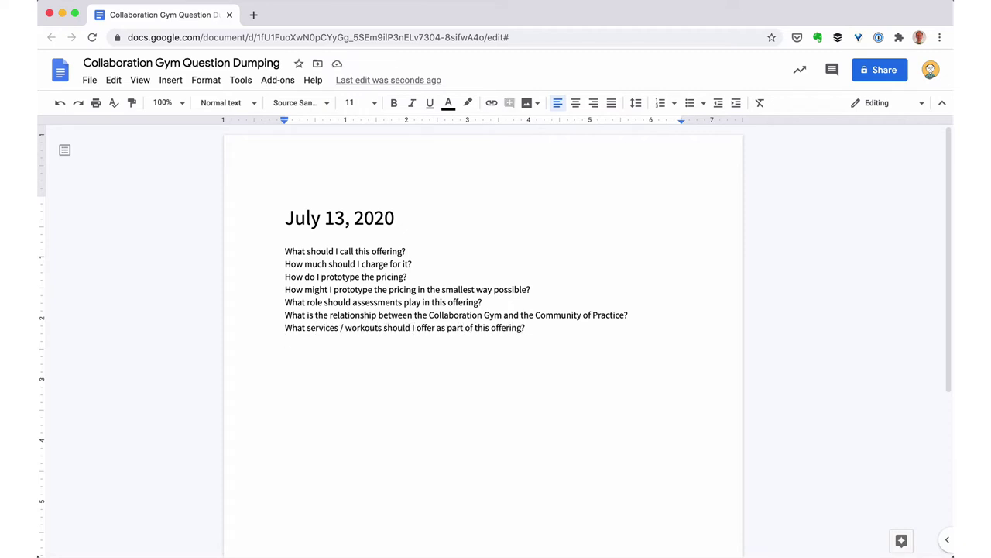
key("Return")
type("How might I package the services / workouts?")
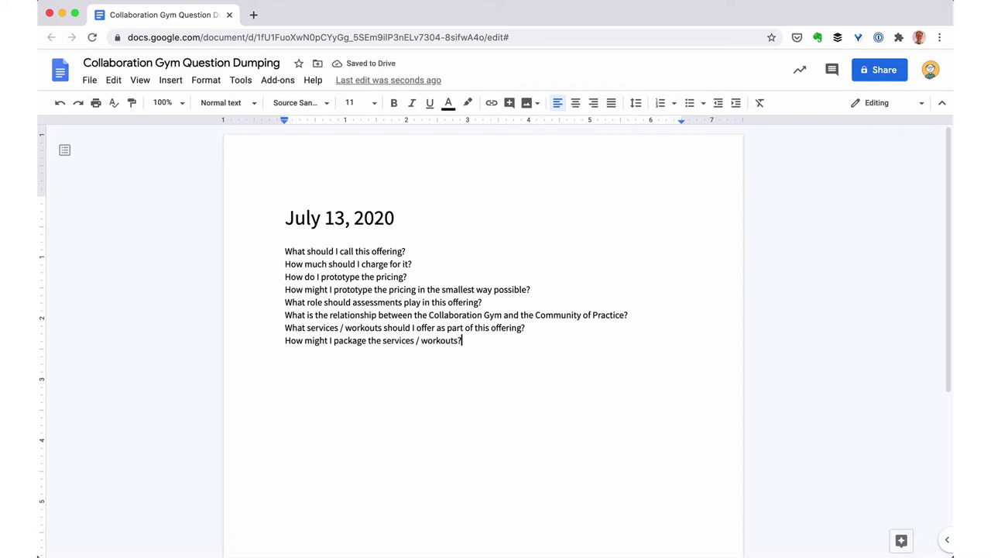
- Add three "How might I optimize for" questions, ending in "repetition?", "revenue?" and "both repetition and revenue?"
key("Return")
type("How might I optimize for r")
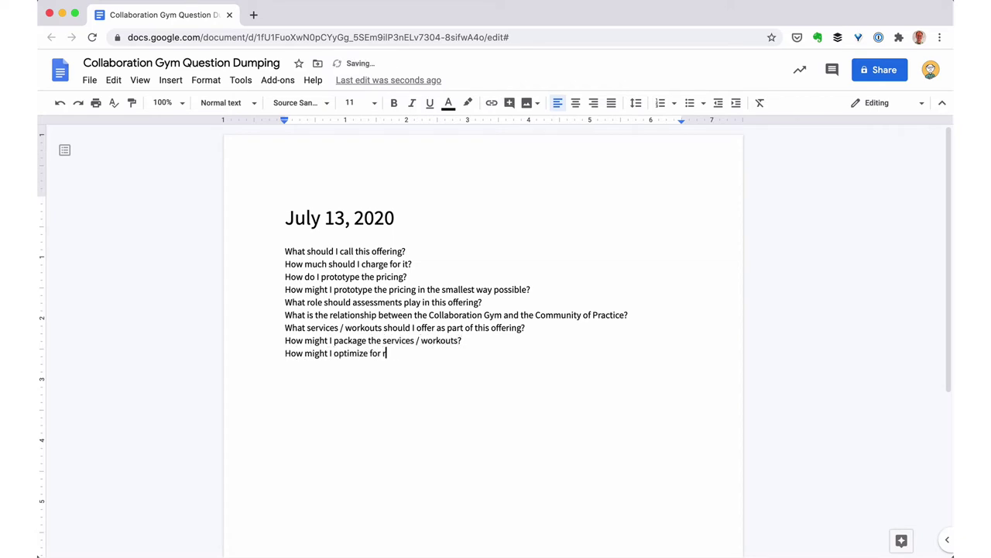
type("epetition?")
key("Return")
type("How might I optimize for revenue?")
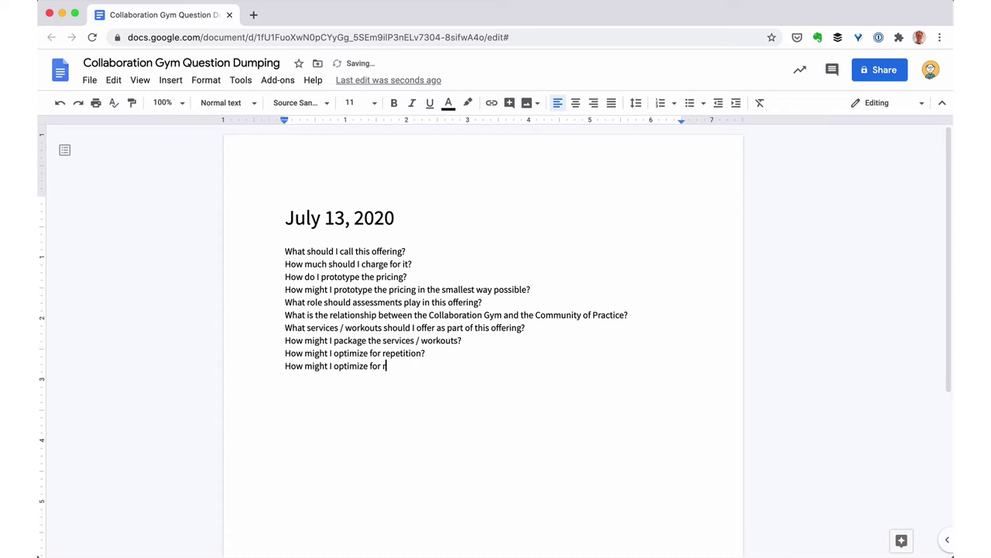
key("Return")
type("How might I optimize for both repetition and revenue?")
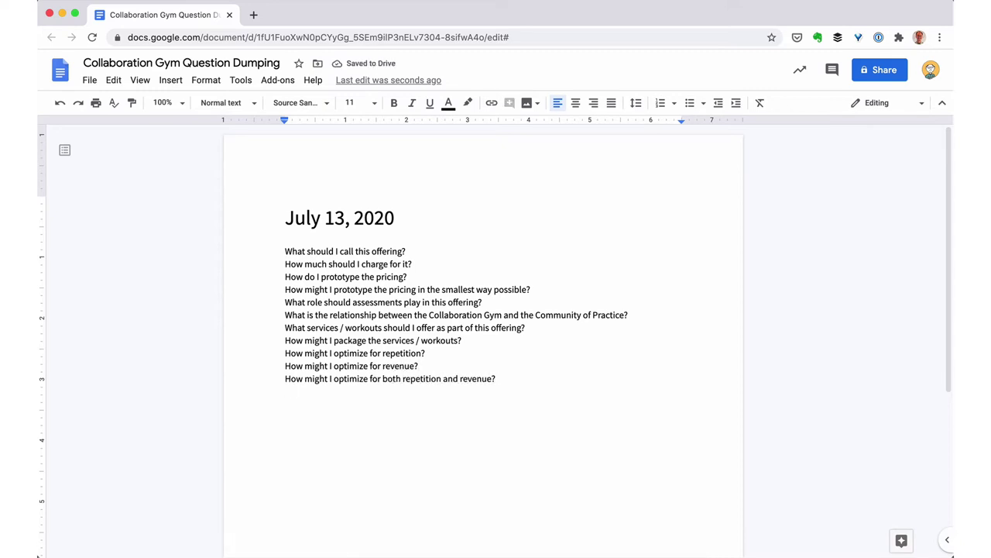
- Add the questions "How much should I invest in community?" and "How long should Staying Strategic be?"
key("Return")
type("How much should I invest in community")
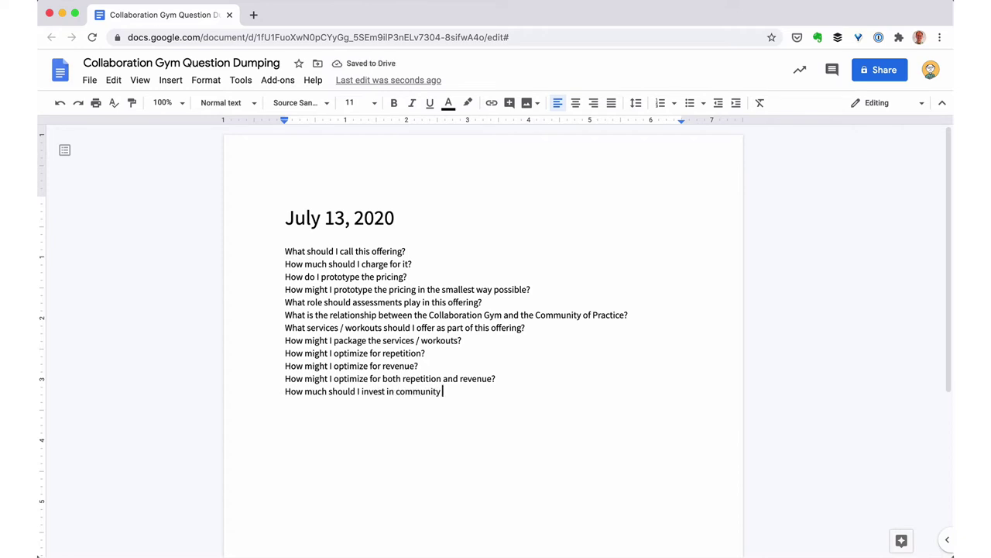
type("?")
key("Return")
type("How long should Staying Strategic ")
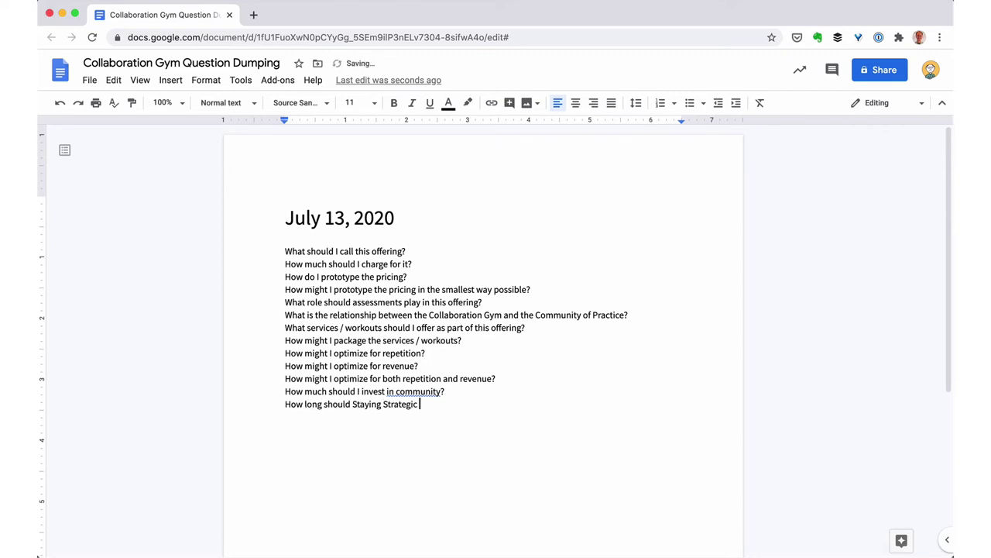
type("be?")
- Add the question "How might a subscription offering impact the design of both Good Goal-Setting and Staying Strategic?"
key("Return")
type("How does")
key("BackSpace")
key("BackSpace")
key("BackSpace")
key("BackSpace")
type("might a subscription offering impact the design of both Good ")
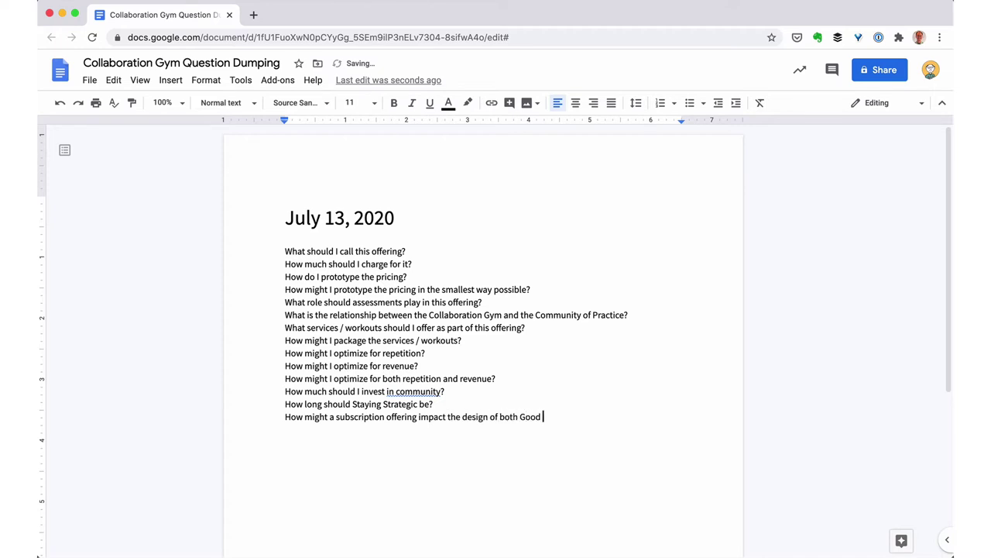
type("Goal-Setting and Staying Strategic?")
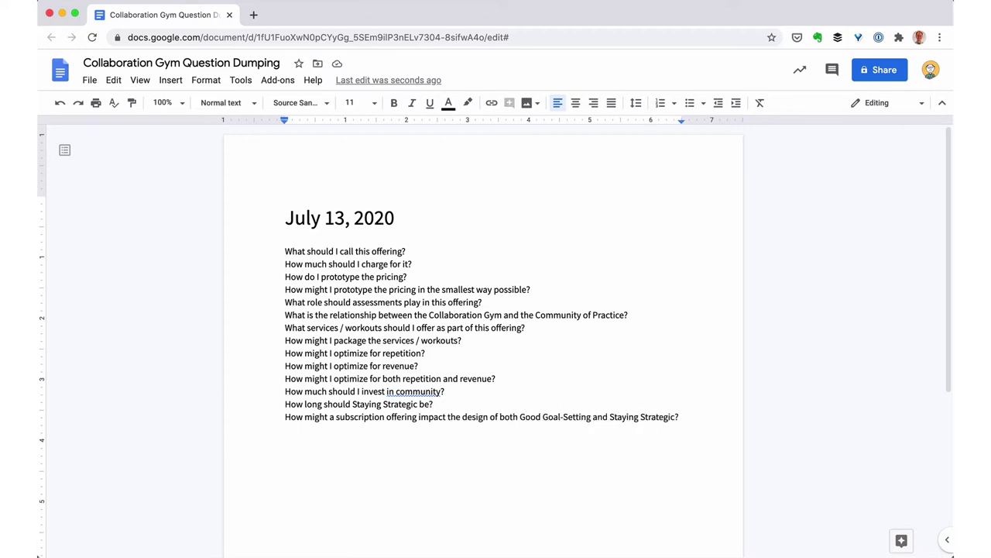
- Add the questions "What percentage of my overall time am I hoping this takes up?" and "What percentage of my overall revenue am I hoping this generates?"
key("Return")
type("What percentage of my ov")
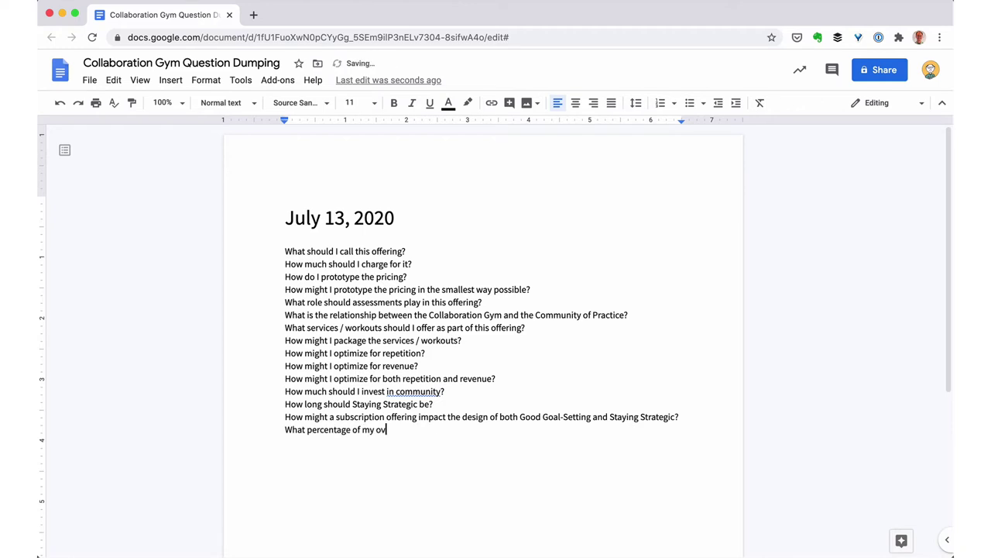
type("erall time am I hoping this takes up?")
key("Return")
type("What per")
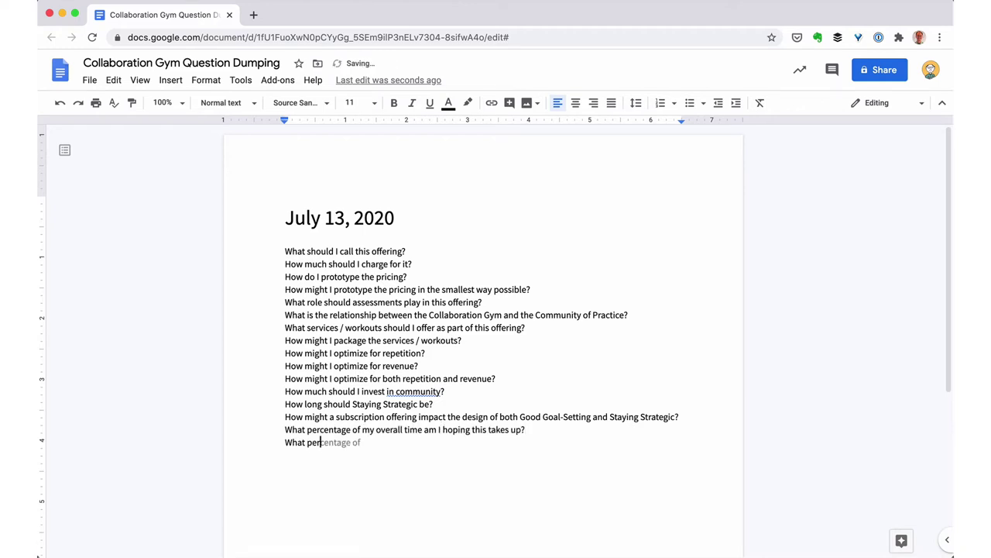
type("centage of my overall revenue am I hoping this generates?")
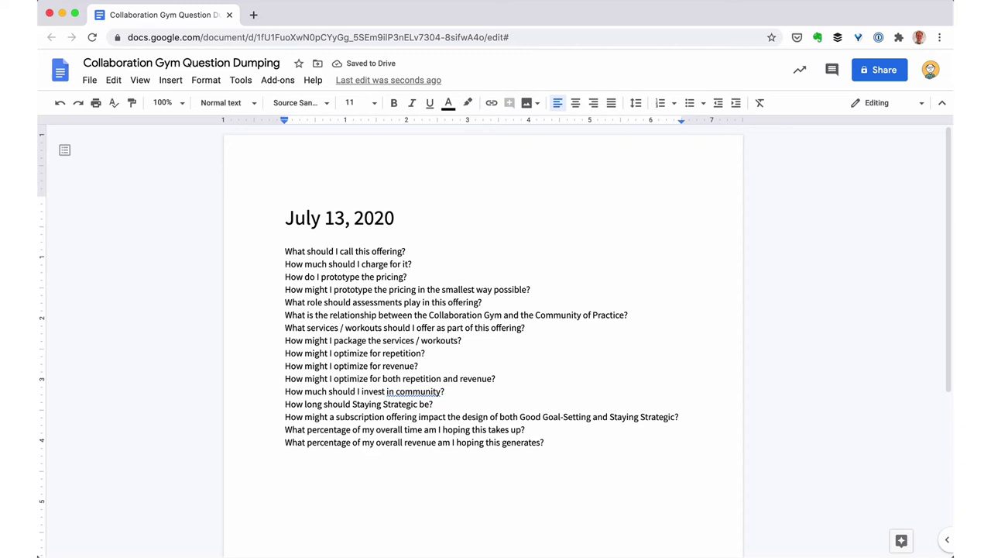
- Add the question "How long do I think it will take / how long will I give it to achieve this aspiration (or to change my aspiration)?"
key("Return")
type("How long do I think it will take / ")
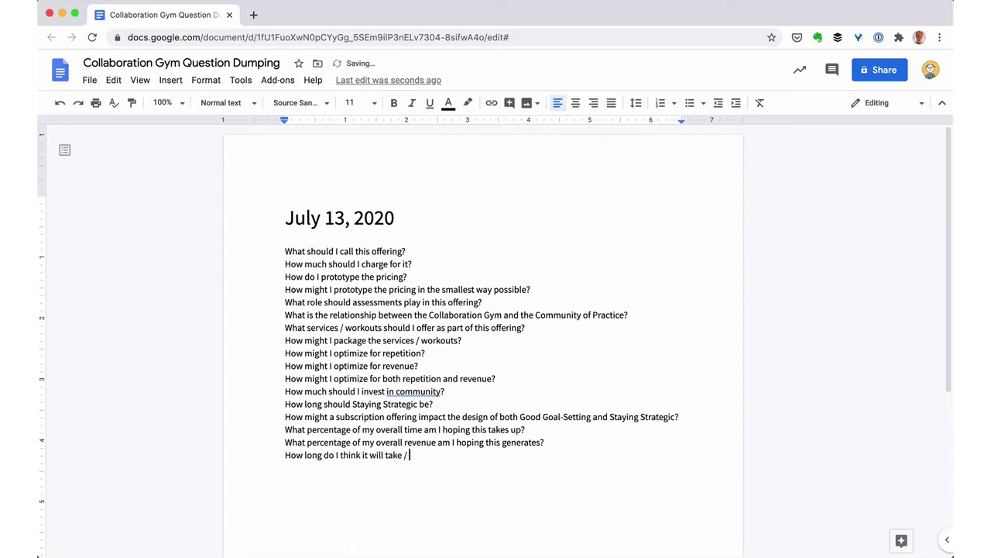
type("how long will I give it to achieve this aspiration ")
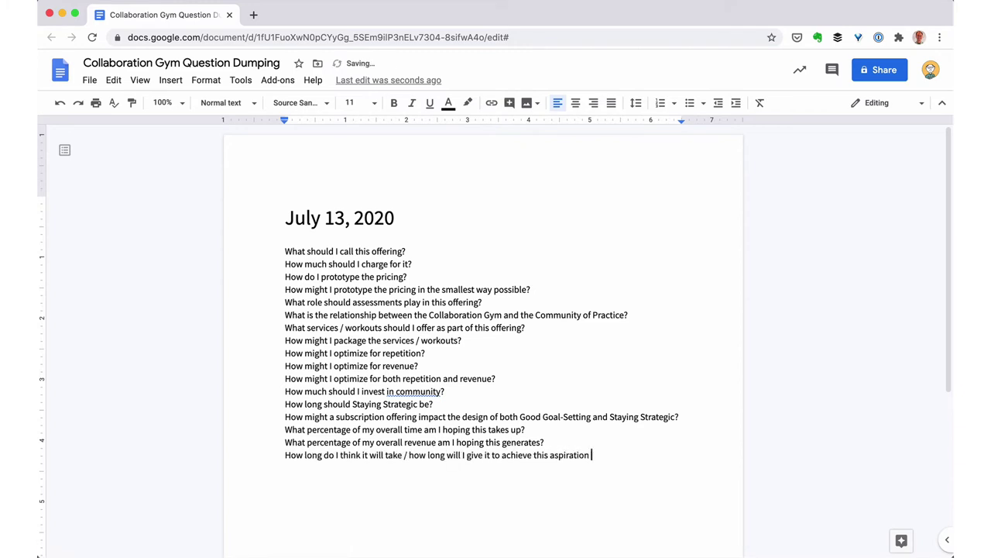
type("(or to change my aspiration)?")
- Add the questions "How many people can I individually support (without hiring other trainers)?" and "How many workouts can I offer?"
key("Return")
type("How many ")
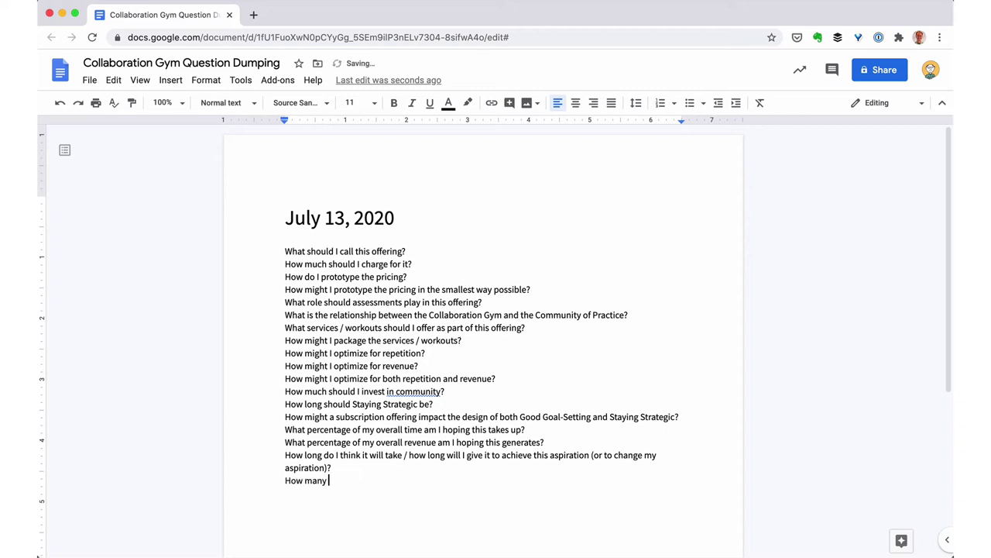
type("people can I individually ")
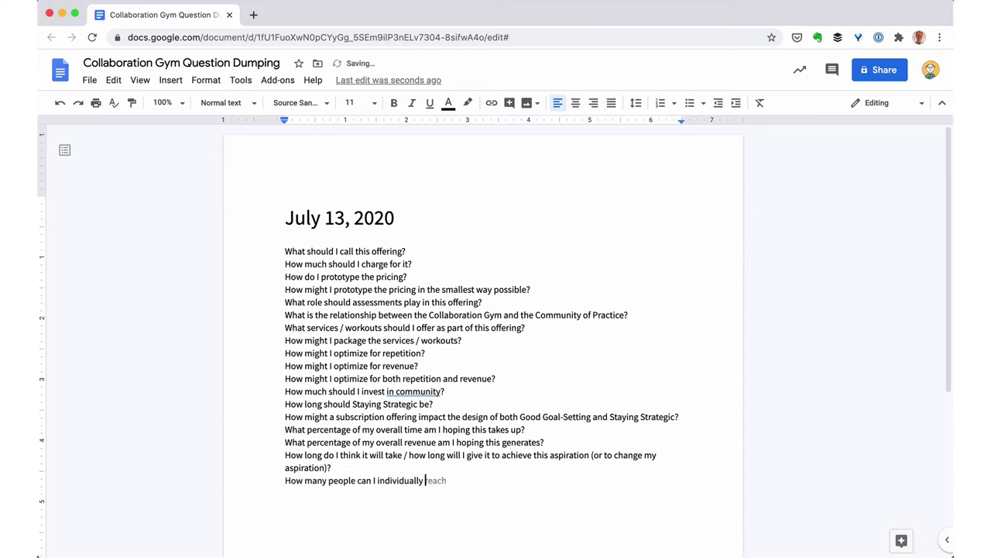
type("support (without hiring other trainers)?")
key("Return")
type("How many workouts can I offer?")
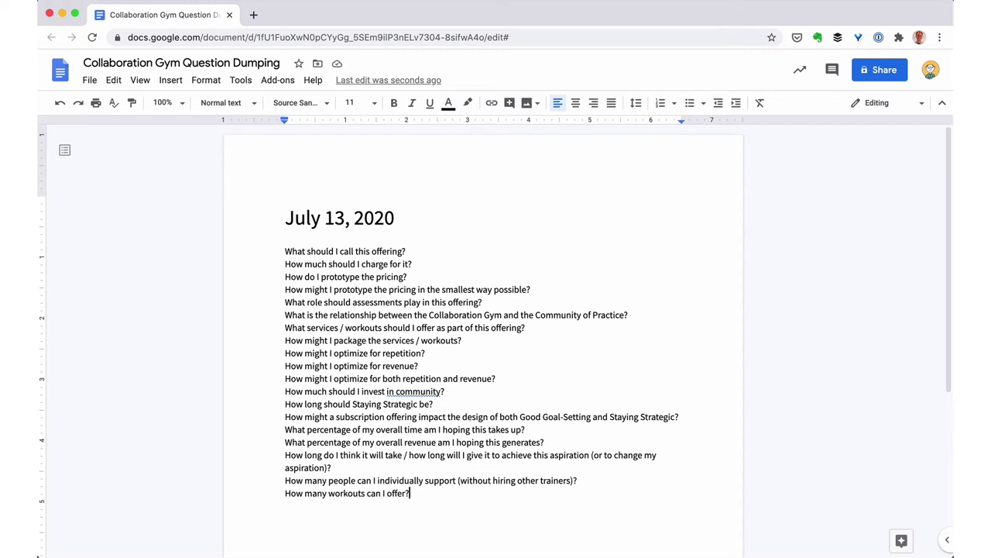
- Make all the questions below the date heading bold
left_click(286, 248)
key("shift+Down")
key("shift+Down")
key("shift+Down")
key("shift+Down")
key("shift+Down")
key("shift+Down")
key("shift+Down")
key("shift+Down")
key("shift+Down")
key("shift+Down")
key("shift+Down")
key("shift+Down")
key("shift+Down")
key("shift+Down")
key("shift+Down")
key("shift+Down")
key("shift+Down")
key("shift+Down")
key("shift+Down")
key("shift+Down")
key("super+b")
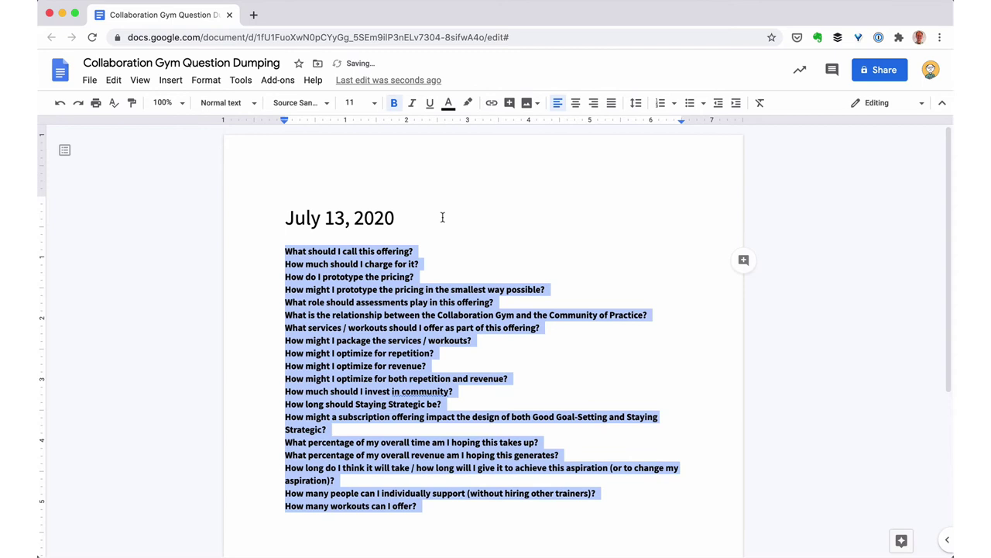
- Prefix the first five questions, from the offering's name through the role of assessments, with the ratings 3, 2, 2, 2 and 2
left_click(372, 340)
type("3")
key("Down")
key("super+Left")
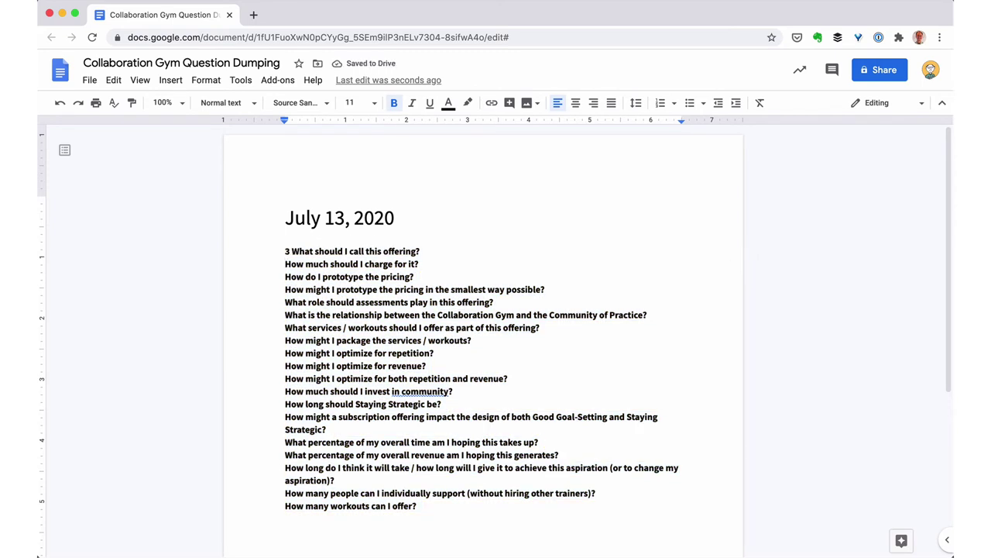
type("2")
key("Down")
key("super+Left")
type("2")
key("Down")
key("super+Left")
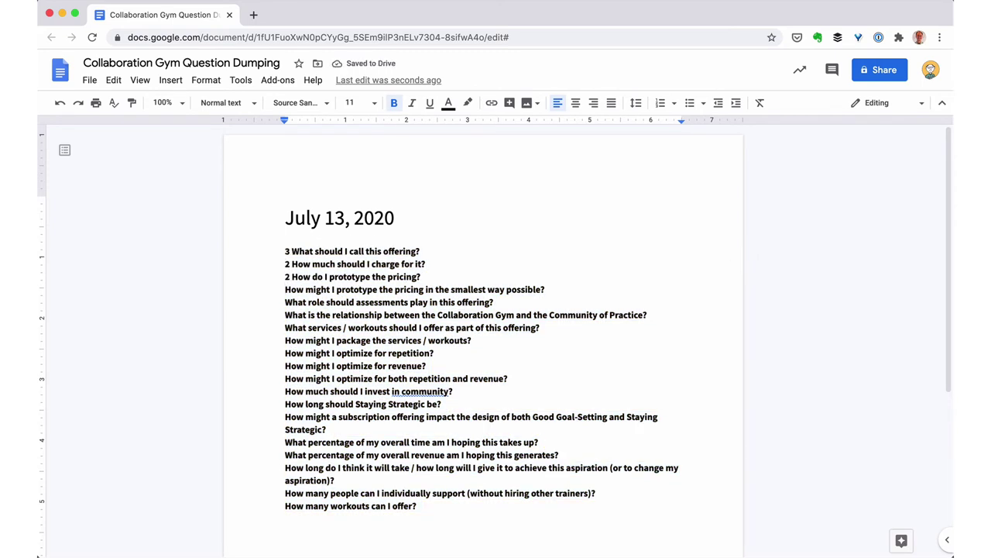
type("2")
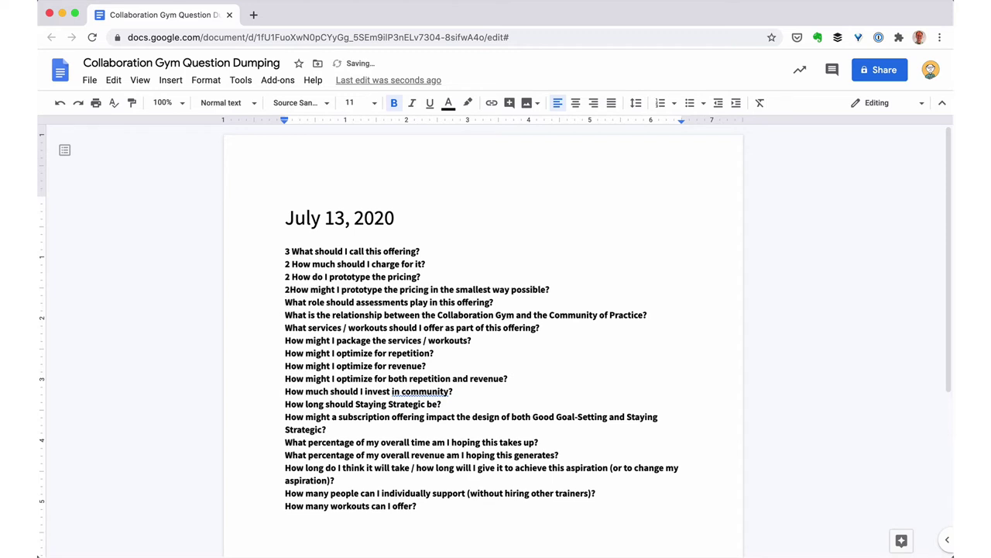
type("2")
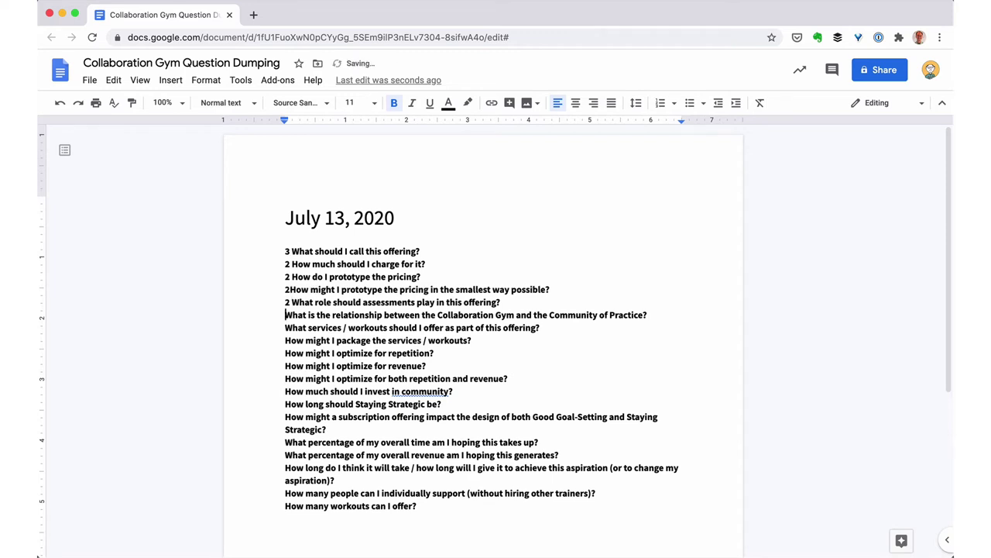
- Prefix the Community of Practice relationship question with 3, the services / workouts offer question with 2 and the packaging question with 3
key("Down")
key("super+Left")
type("3")
key("Down")
key("super+Left")
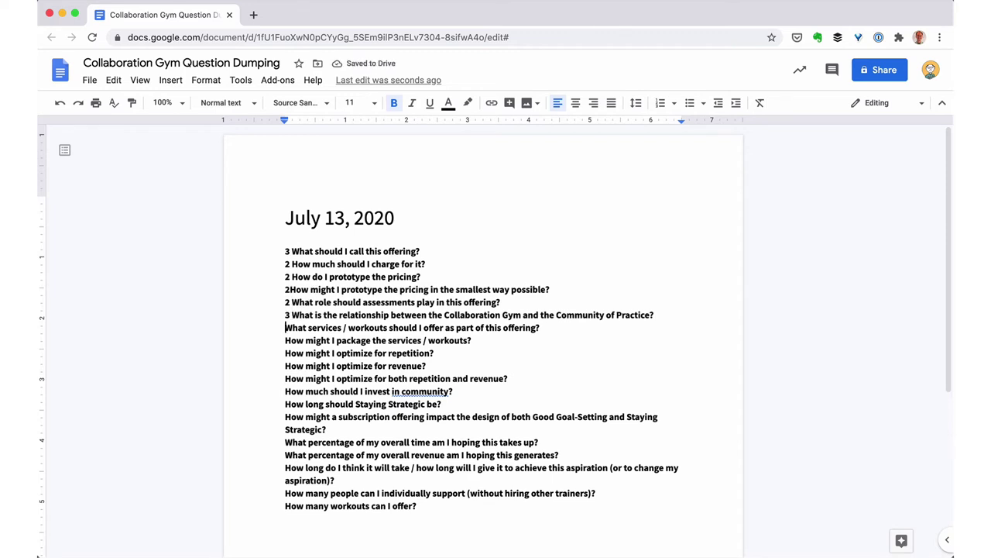
type("2")
key("BackSpace")
type("2")
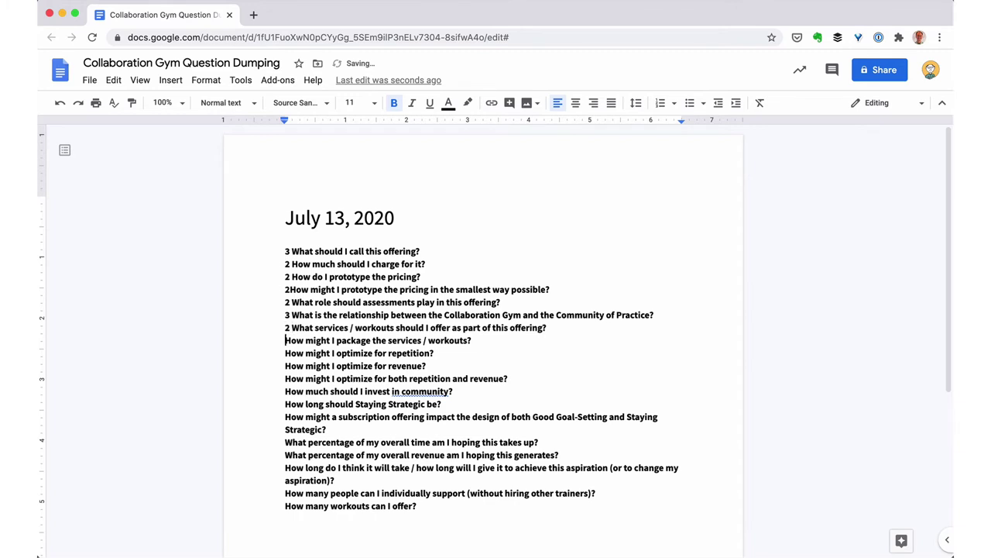
key("Down")
key("super+Left")
type("3")
- Prefix the three optimization questions with ratings: 2 for repetition, 3 for revenue and 2 for both
key("Down")
key("super+Left")
type("2")
key("Down")
key("super+Left")
type("3")
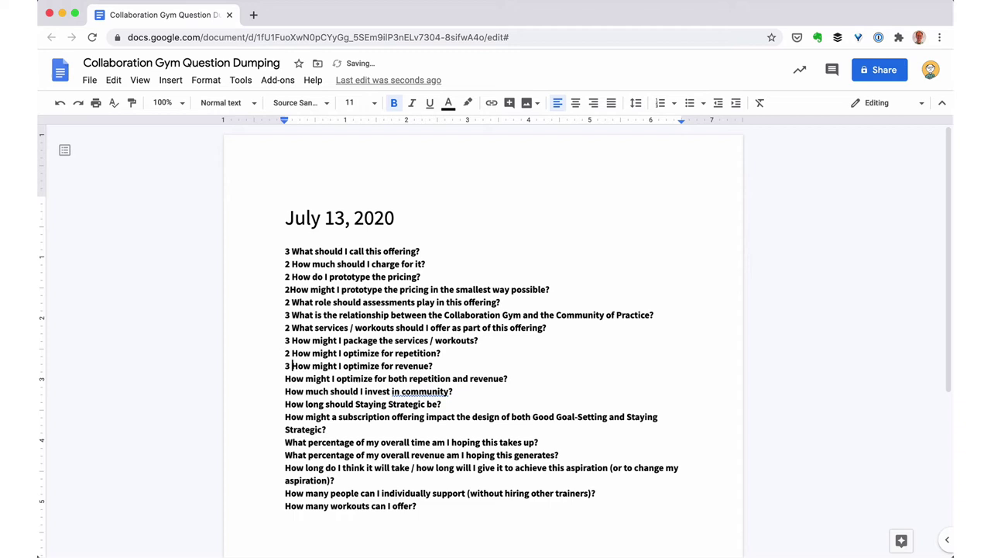
key("Down")
key("super+Left")
type("2")
- Prefix the community investment question with 2 and the question on Staying Strategic's length with 3
key("Down")
key("super+Left")
type("2")
key("Down")
key("super+Left")
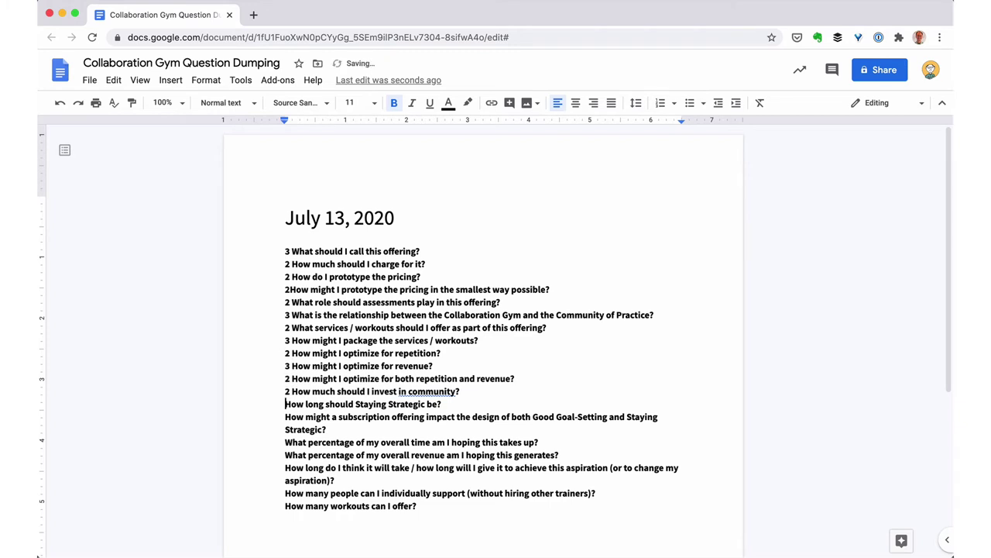
type("3 ")
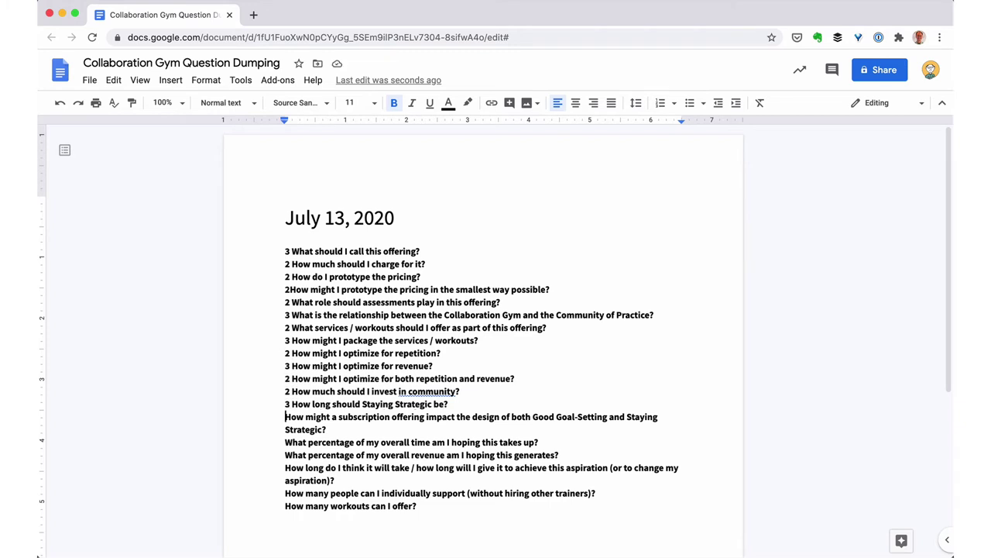
- Prefix the subscription offering question with 2, and the overall time and overall revenue questions with 3 each
type("2")
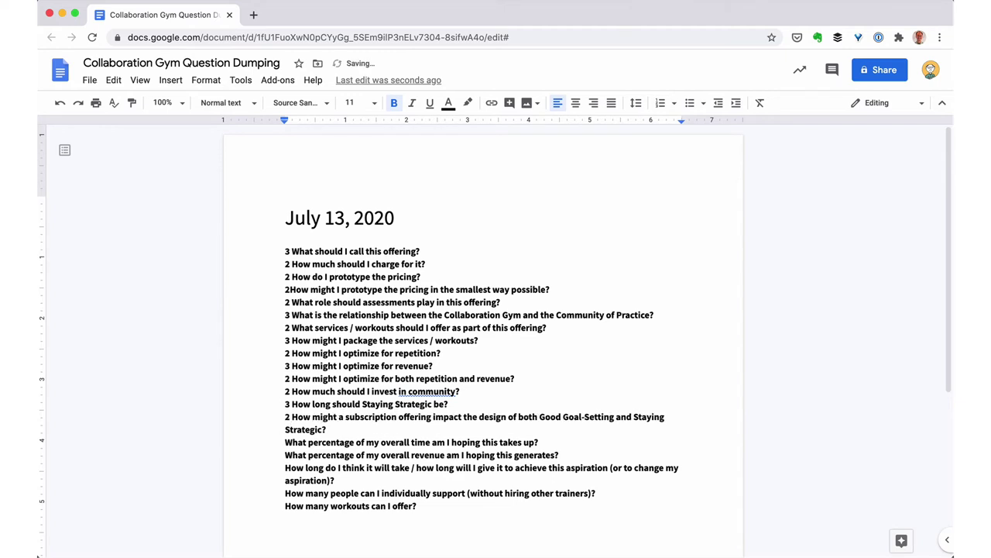
left_click(285, 442)
type("3")
left_click(285, 455)
type("3")
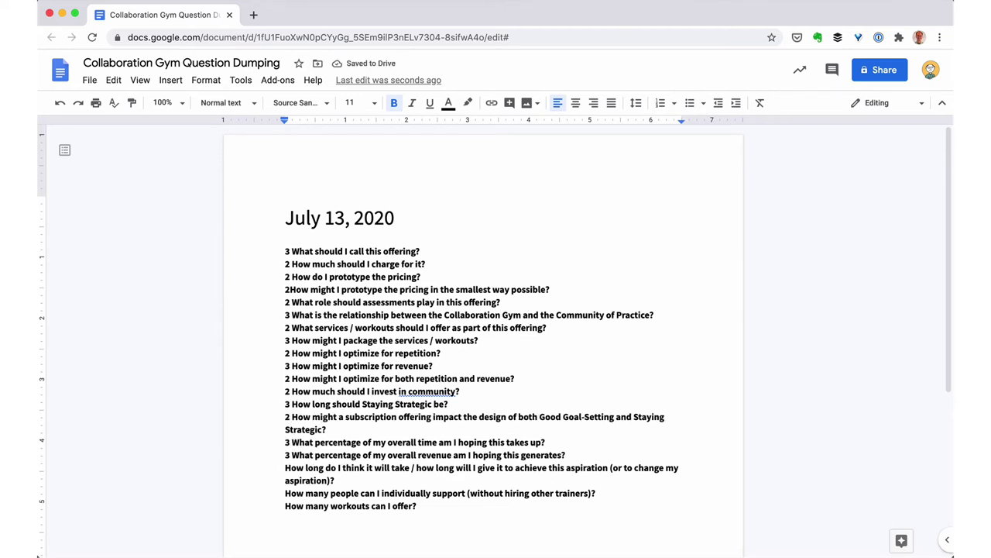
- Prefix the last three questions, on achieving the aspiration, people individually supported and number of workouts, with 2
left_click(285, 468)
type("2")
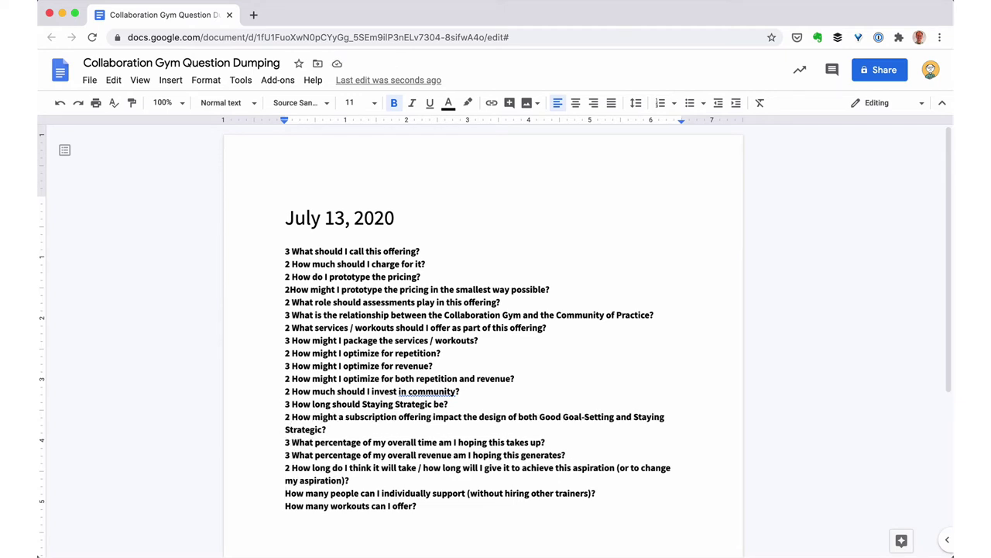
left_click(285, 492)
type("2")
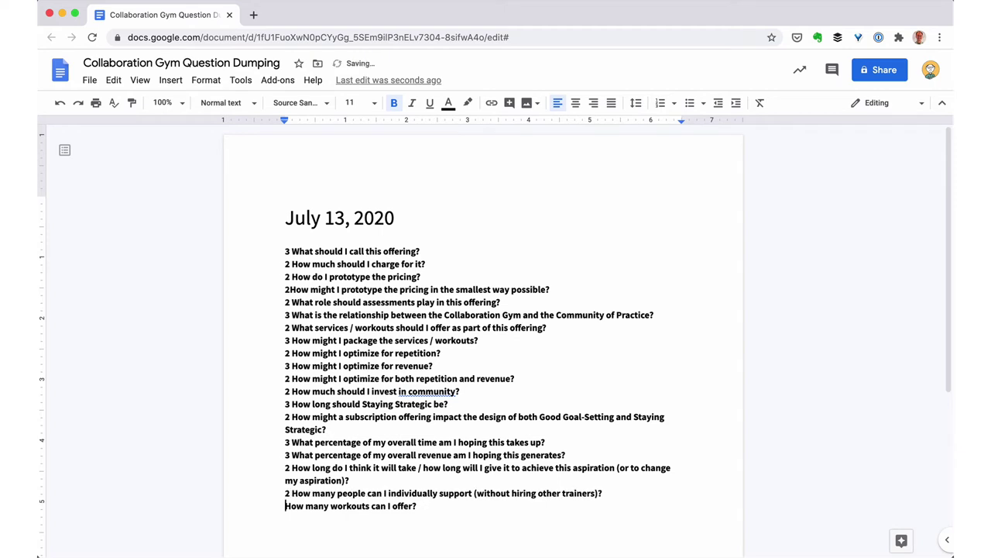
left_click(285, 506)
type("2")
- Add the missing space after the smallest-way pricing question's rating and move the offering's name question below the role of assessments question
left_click(292, 391)
mouse_move(285, 263)
left_mouse_down()
mouse_move(426, 264)
mouse_move(423, 276)
left_mouse_up()
left_click(291, 289)
left_click_drag(285, 263, 285, 314)
key("BackSpace")
key("super+z")
key("super+z")
key("super+z")
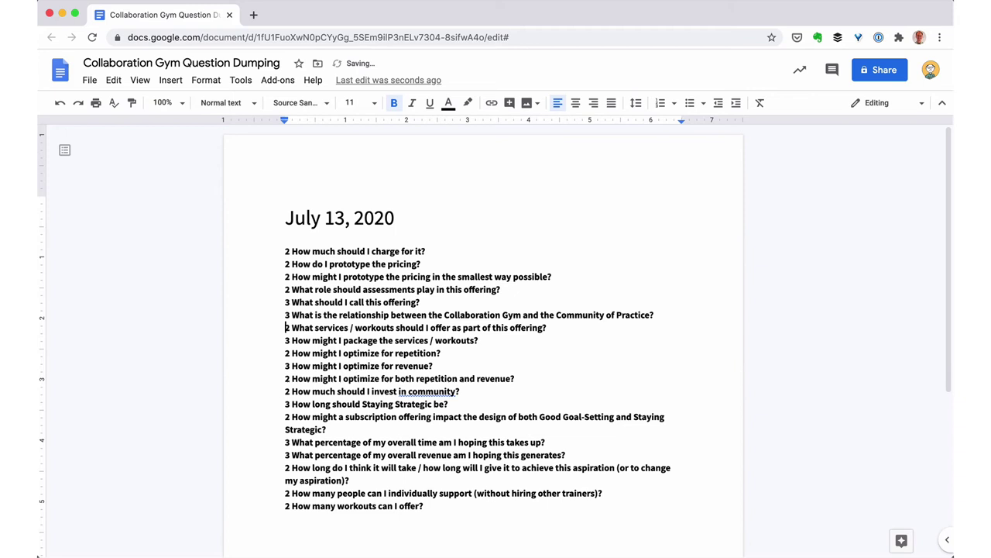
- Move the services / workouts offer question and the repetition question up to the end of the leading 2-rated group
key("ctrl+shift+Up")
key("ctrl+shift+Up")
key("ctrl+shift+Up")
key("ctrl+shift+Up")
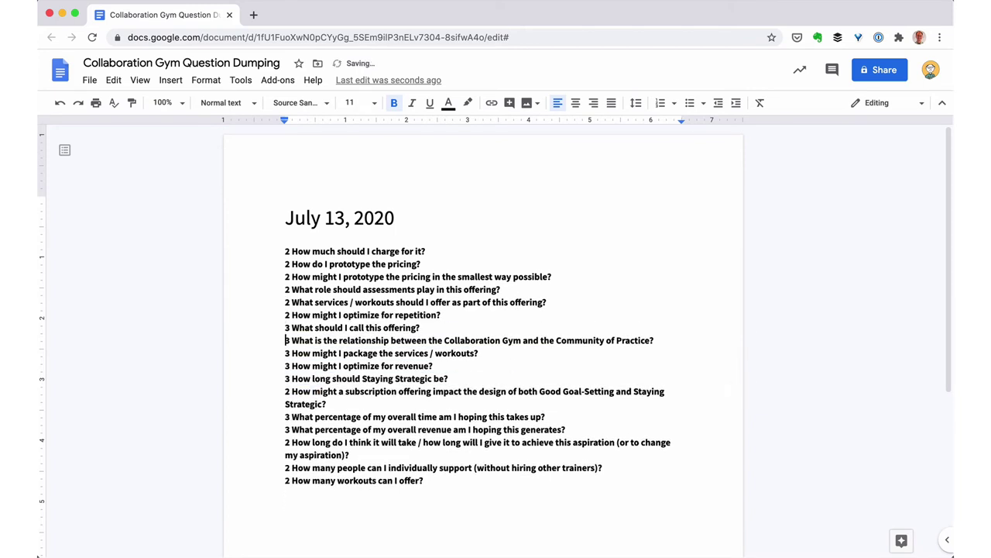
- Move the repetition-and-revenue, community investment and subscription offering questions up to the end of the 2-rated group
key("Down")
key("ctrl+shift+Up")
key("ctrl+shift+Up")
key("ctrl+shift+Up")
key("ctrl+shift+Up")
key("Down")
key("Down")
key("Down")
key("Down")
key("Down")
key("Down")
key("ctrl+shift+Up")
key("ctrl+shift+Up")
key("ctrl+shift+Up")
key("ctrl+shift+Up")
key("ctrl+shift+Up")
- Move the last three 2-rated questions from the end of the list to directly above the offering's name question
key("Down")
key("Down")
key("Down")
key("Down")
key("Down")
key("Down")
key("Down")
key("Down")
key("Down")
key("shift+Down")
key("shift+Down")
key("shift+Down")
key("shift+Down")
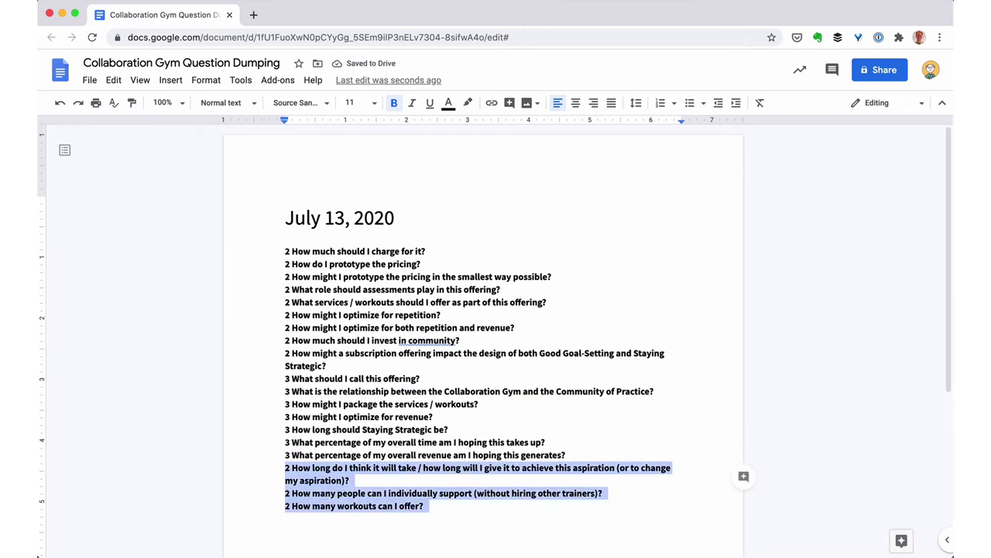
key("super+x")
key("Up")
key("Up")
key("Up")
key("Up")
key("Up")
key("Up")
key("Up")
key("super+v")
key("super+Down")
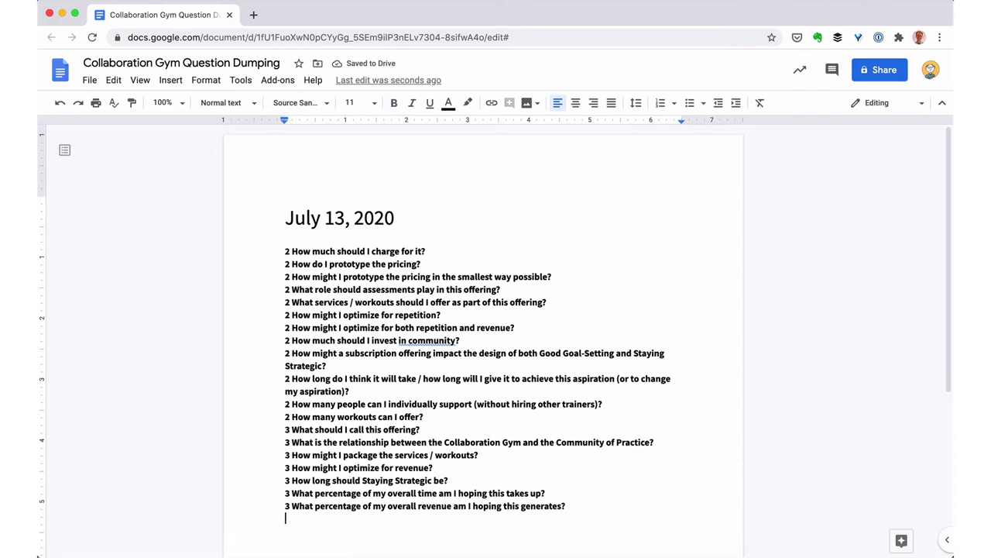
- Below the list, write the non-bold text "I would be overjoyed if this made up 100 percent of my revenue. My hope / goal is"
key("BackSpace")
key("Return")
key("Return")
type("I would ")
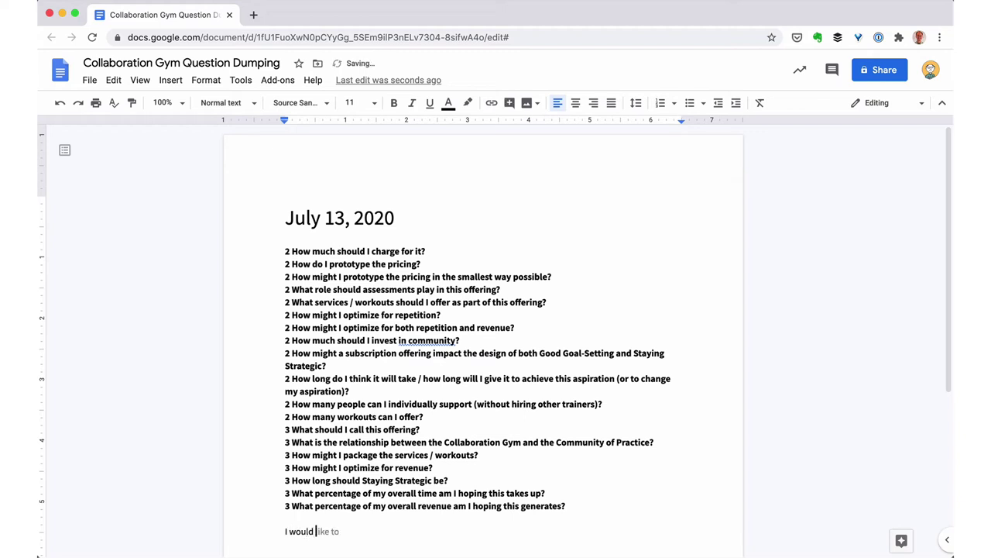
type("be overjoyed if this made up 100 percent of my ")
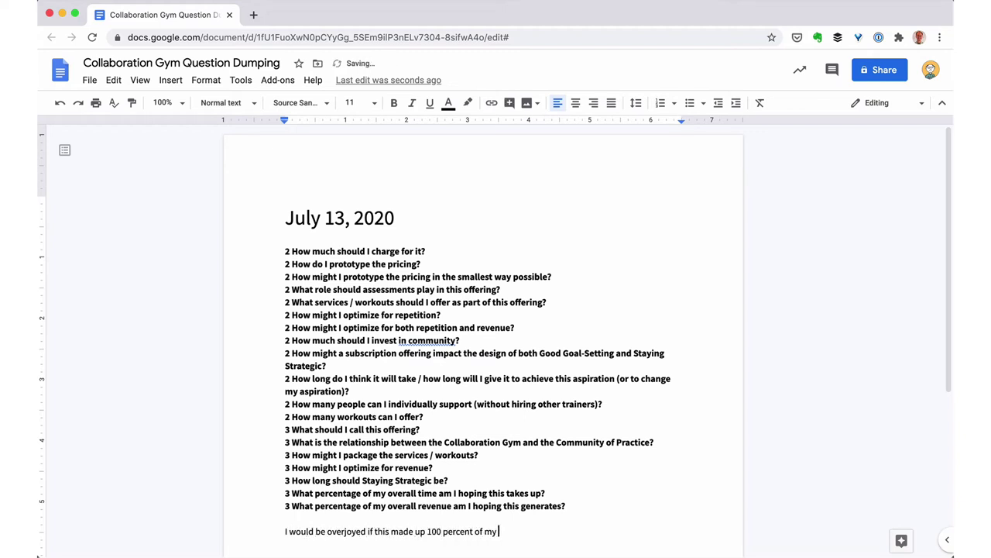
type("revenue. My hope / goal is t")
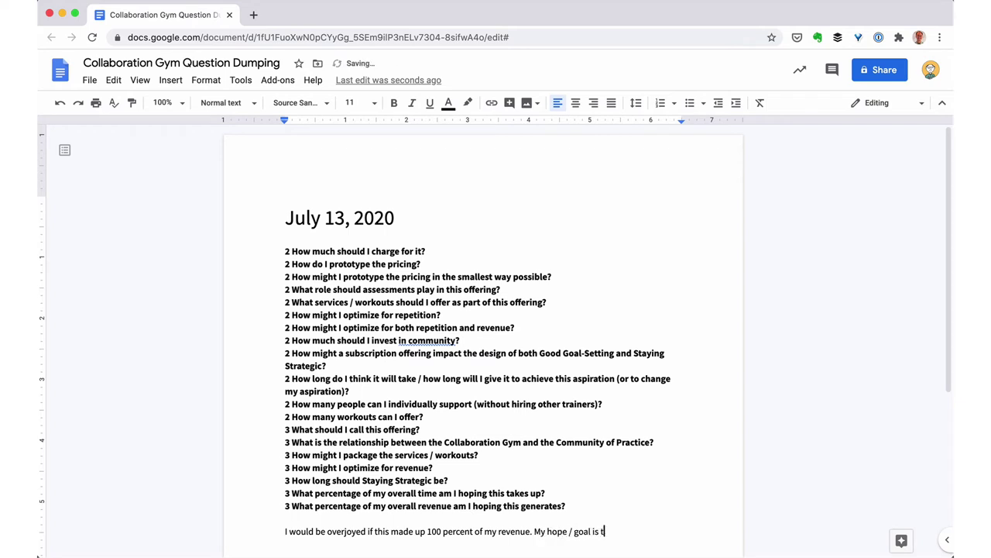
- Finish the sentence: "that this is profit-generating, and that I can hire other trainers to free up time for myself if I want to be doing other projects."
type("hat this is profit-generating, and that ")
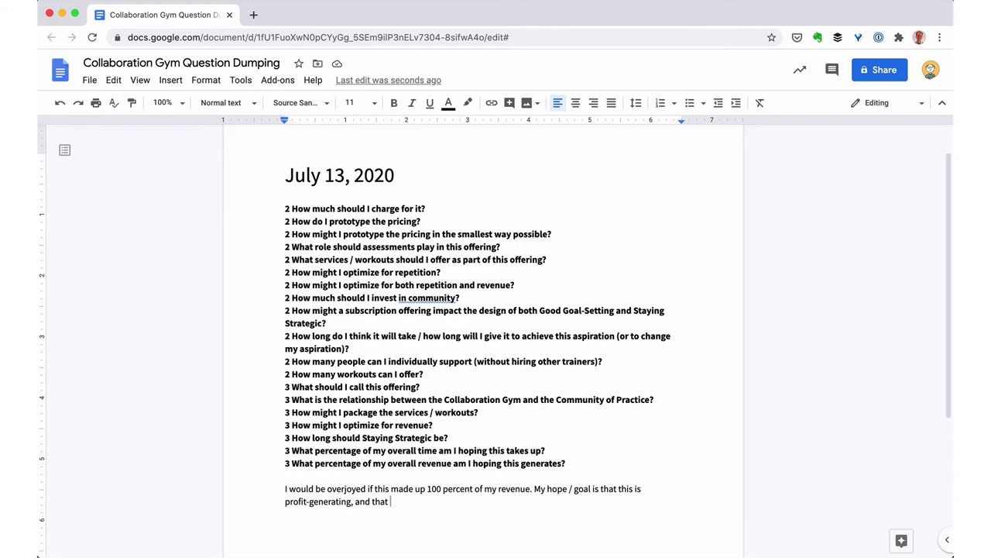
type("I can hire other trainers to free up time for m")
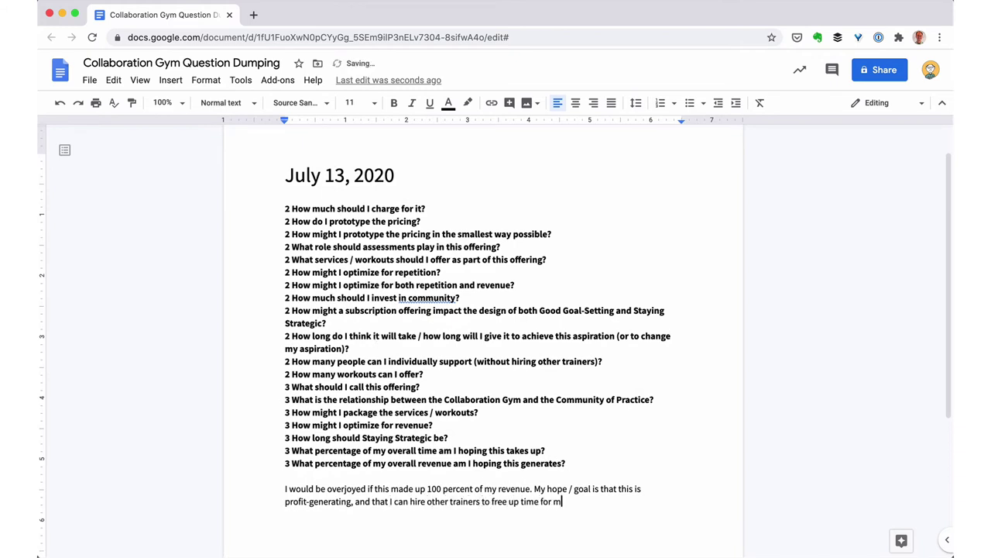
type("yself if I want to be doing other projects.")
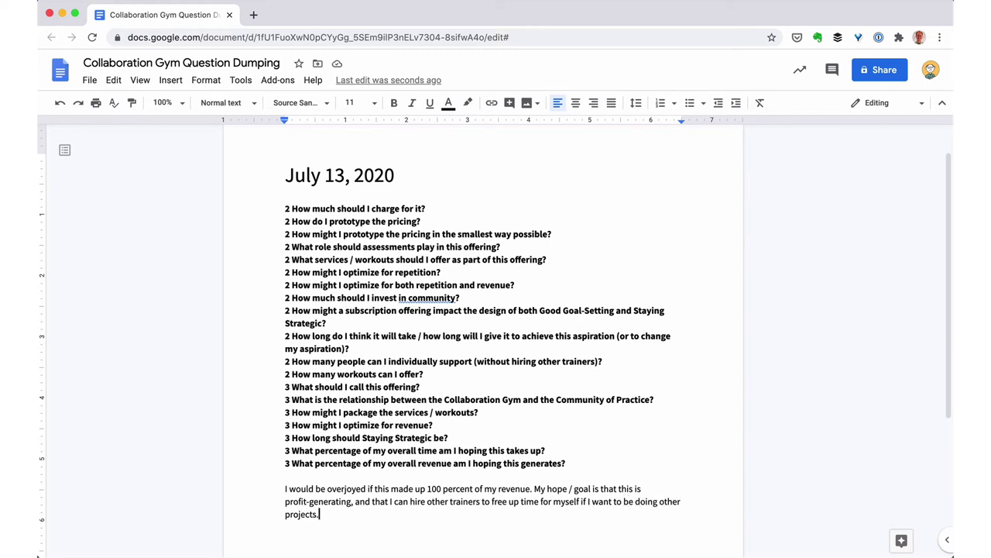
- Reword "made up" in the revenue answer's first sentence to "was capable of making up"
left_click(392, 488)
type("was capable of making")
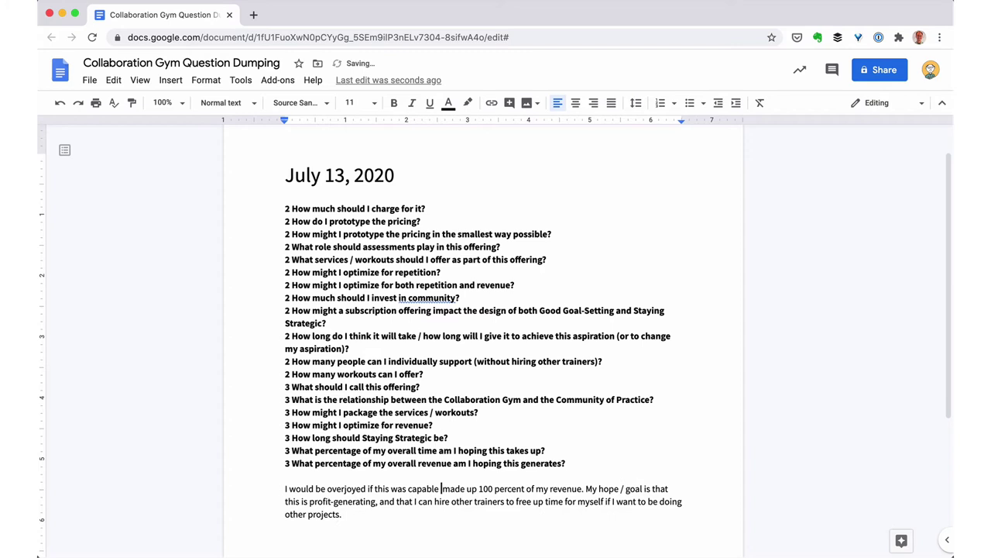
key("Delete")
key("Delete")
key("Delete")
key("Delete")
- Add "(even though I don't want to be spending 100 percent of my time doing this)" at the end of the first sentence
left_click(533, 489)
key("BackSpace")
type("(even though I don't want to be spending 100 percent of my time doing this")
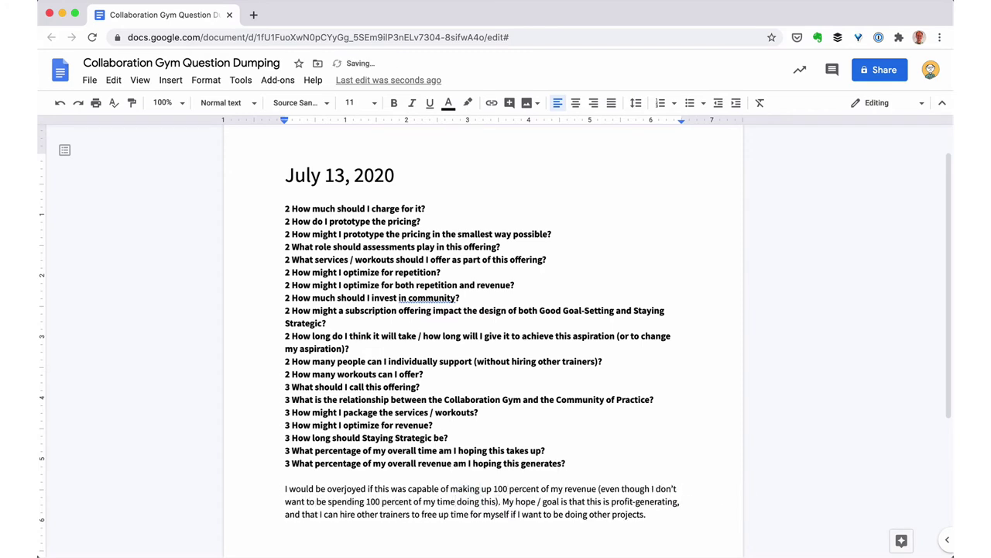
type(".")
- Delete the parenthetical remark about spending time from the revenue answer's first sentence
key("shift+alt+Left")
key("shift+alt+Left")
key("shift+alt+Left")
key("shift+alt+Left")
key("shift+alt+Left")
key("shift+alt+Left")
key("shift+alt+Left")
key("shift+alt+Left")
key("shift+alt+Left")
key("shift+alt+Left")
key("shift+alt+Left")
key("shift+alt+Left")
key("shift+alt+Left")
key("shift+alt+Left")
key("shift+alt+Left")
key("shift+alt+Left")
key("BackSpace")
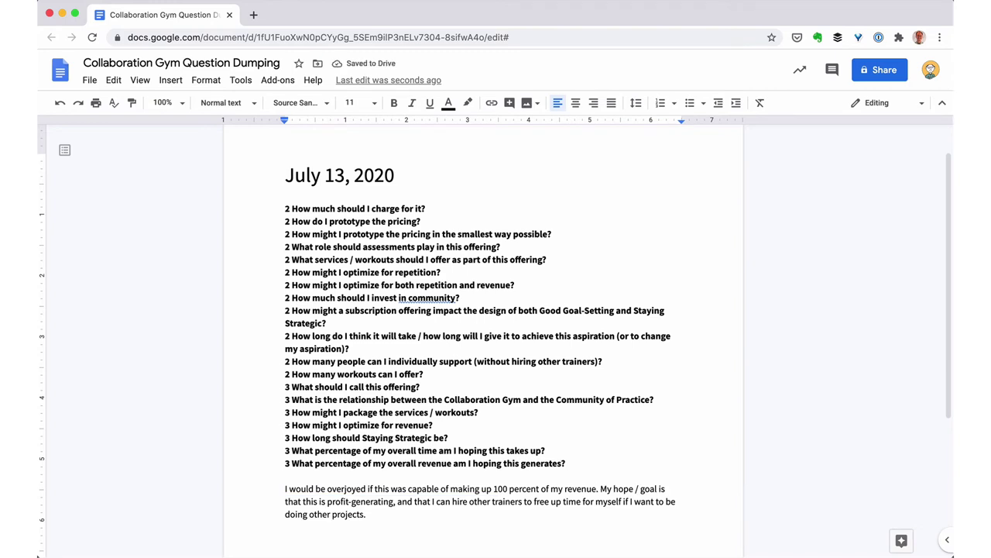
- Replace "was capable of making up" with "generated" in the revenue answer's first sentence
left_click_drag(367, 489, 420, 489)
type("I")
key("ctrl+z")
key("ctrl+z")
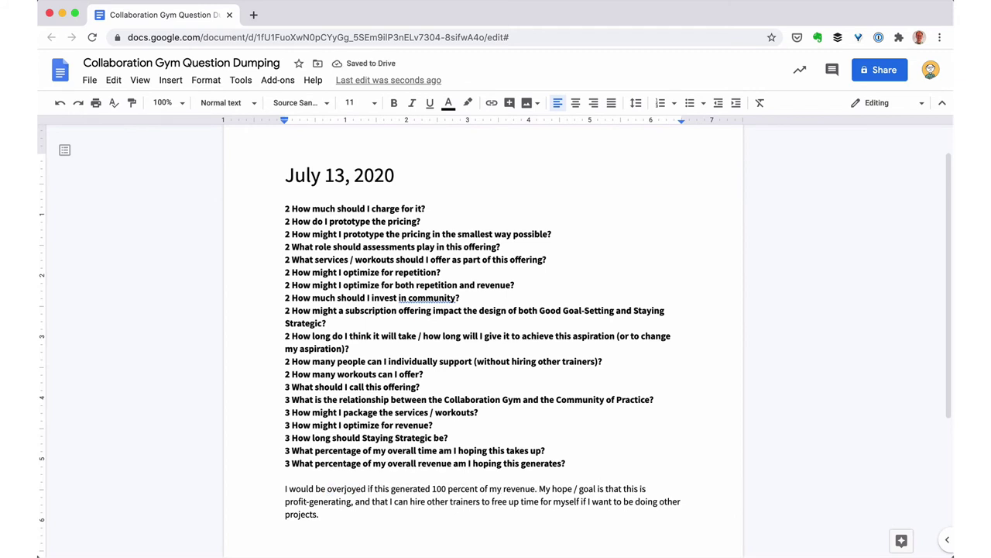
- Append "I think this is not only possible, but that there's enough of a market for others to open up their own "gyms""
type("I think this is not only possible, but that ")
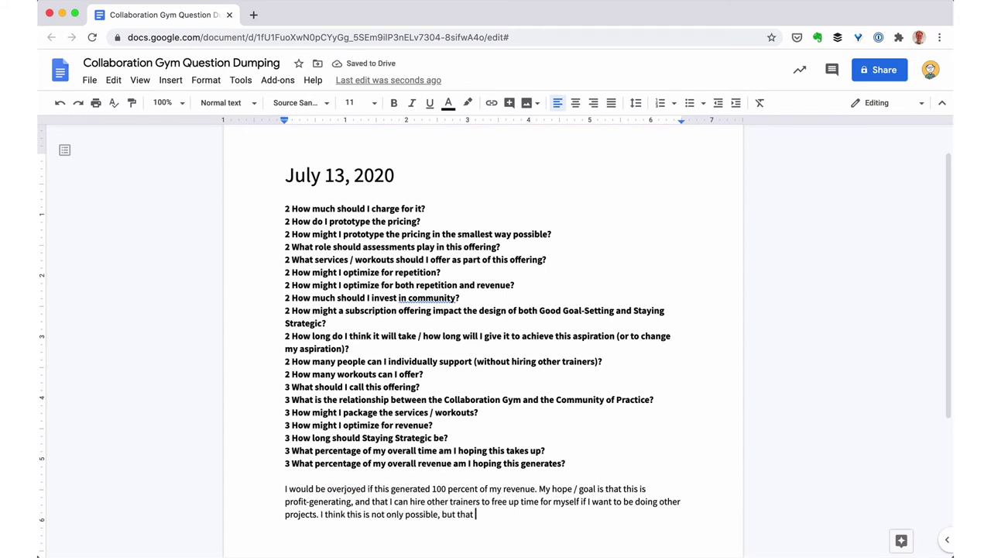
type("there's enough of a market for others to open up their own \"g")
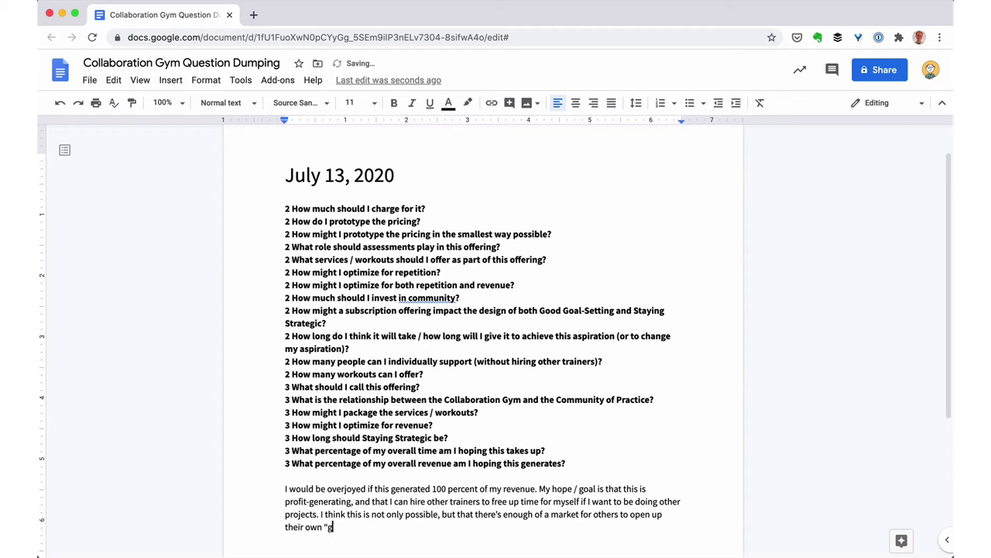
type("yms\"")
- Insert "many, many" before "others" and end the paragraph with "without impacting my business. And I want that too."
left_click(619, 513)
type("many, many")
left_click(385, 527)
type("without ")
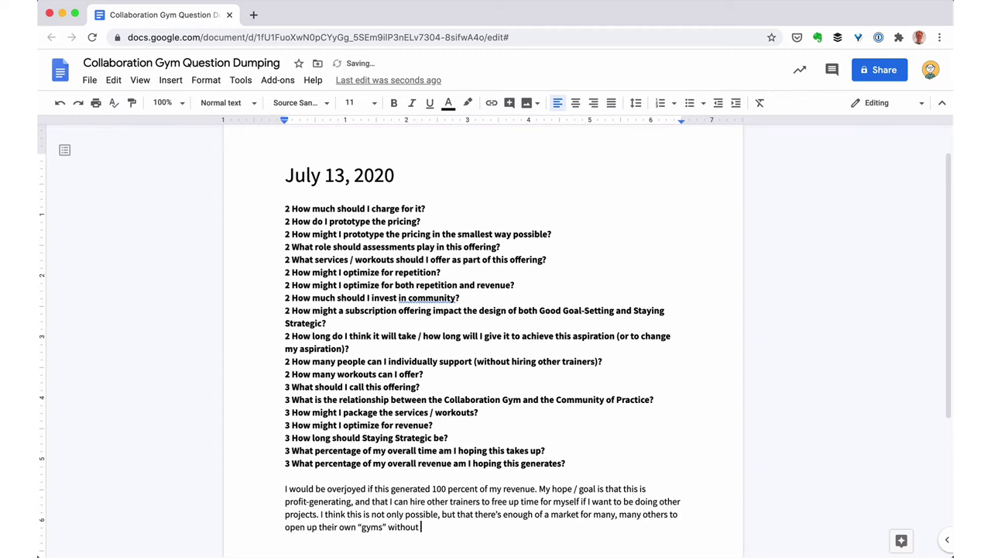
type("impacting my business. And I want that too")
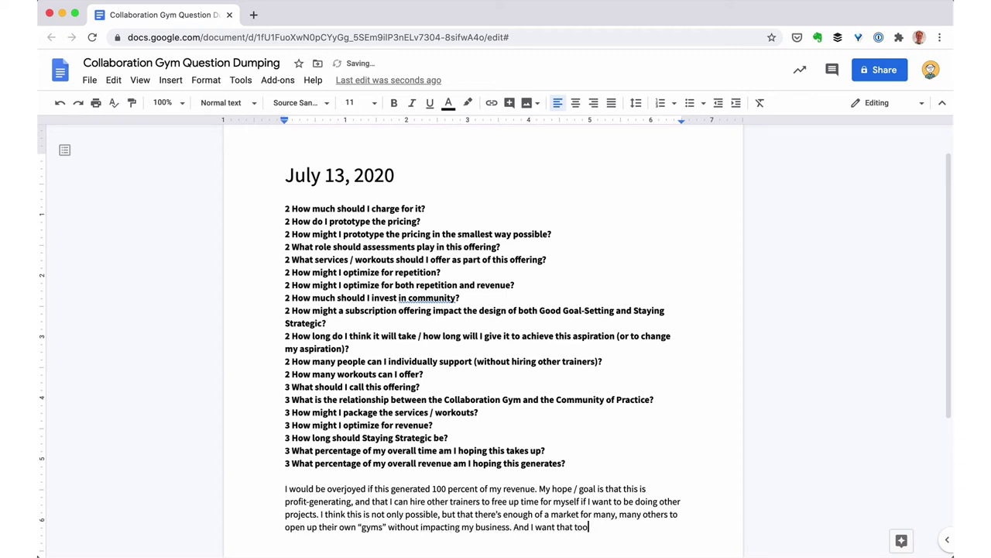
type(".")
key("Return")
- Insert blank lines below the overall time question and start a non-bold answer line with "60% —"
left_click(555, 400)
key("Return")
key("Return")
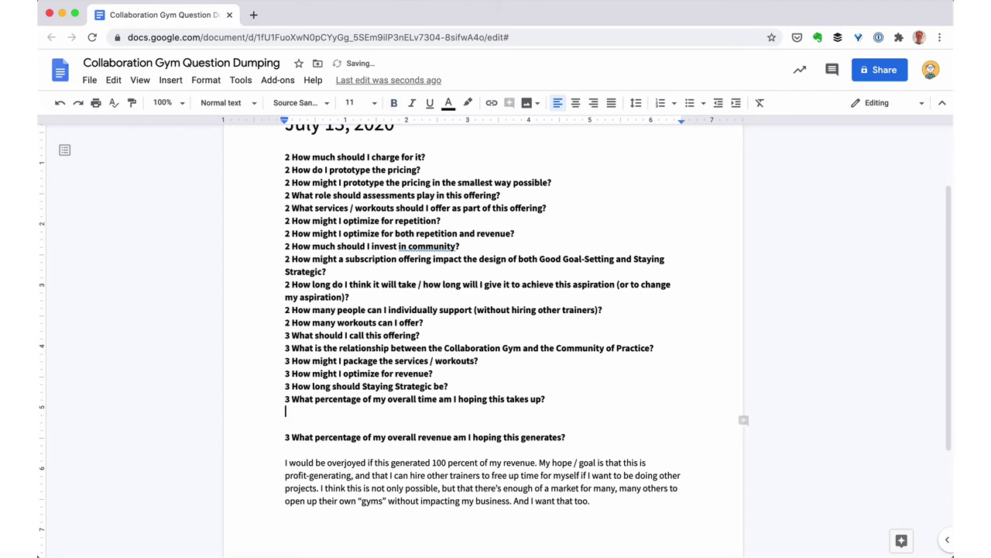
key("Return")
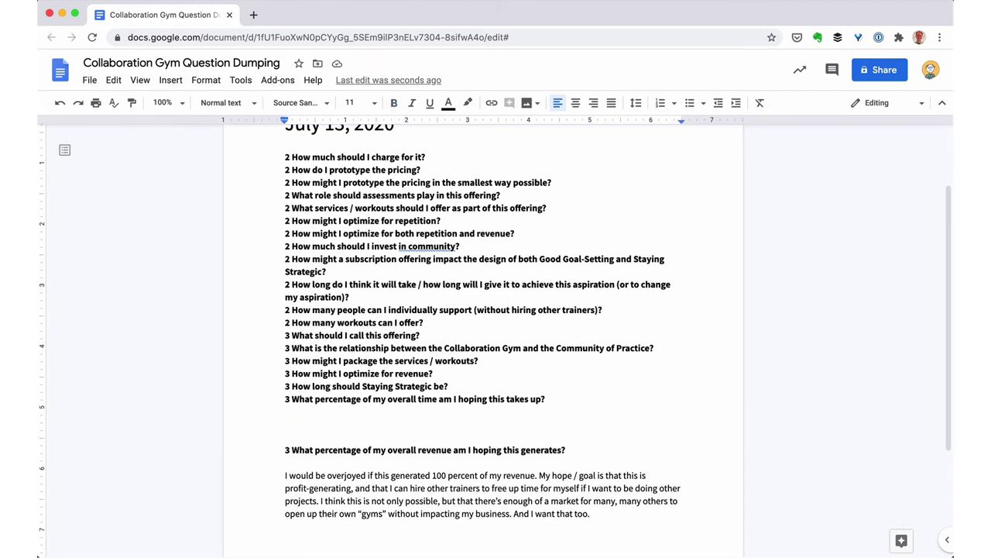
type("50% of m")
key("BackSpace")
key("BackSpace")
key("BackSpace")
key("BackSpace")
type("—")
double_click(292, 424)
type("60")
- Complete the percentage line with "Collaboration Gym / Community of Practice facilitation / training / adjustments"
key("End")
type("Collaboration Gym / Community of Practice fa")
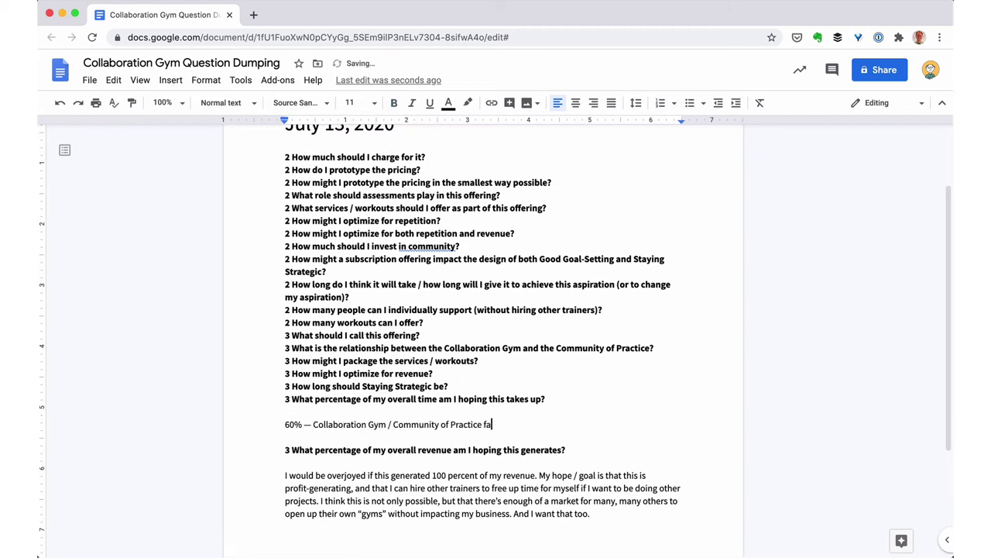
type("cilitation / training")
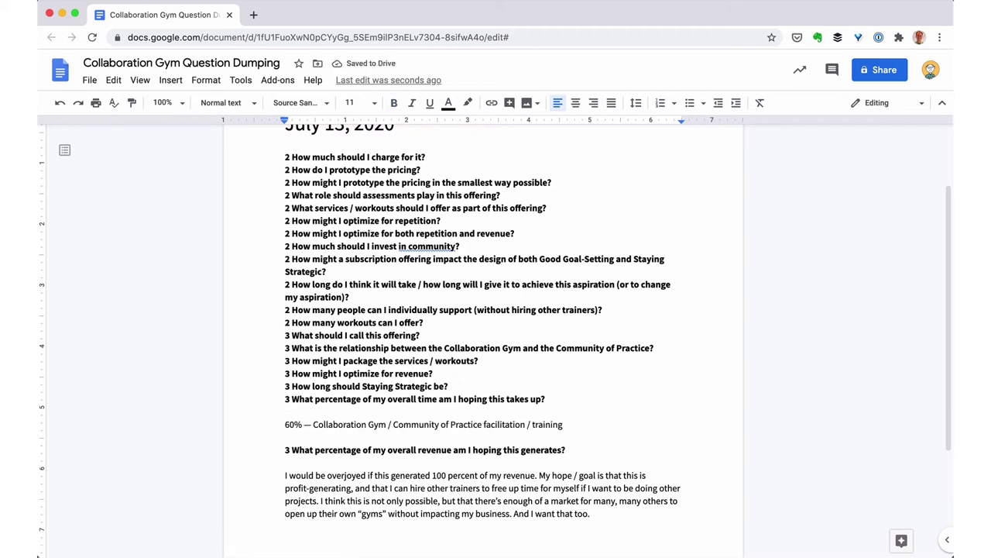
type(" / adjustments")
- Set the Collaboration Gym share to 40% and add the line "40% — Design, experimentation, synthesizing thinking and frameworks" below it
key("Return")
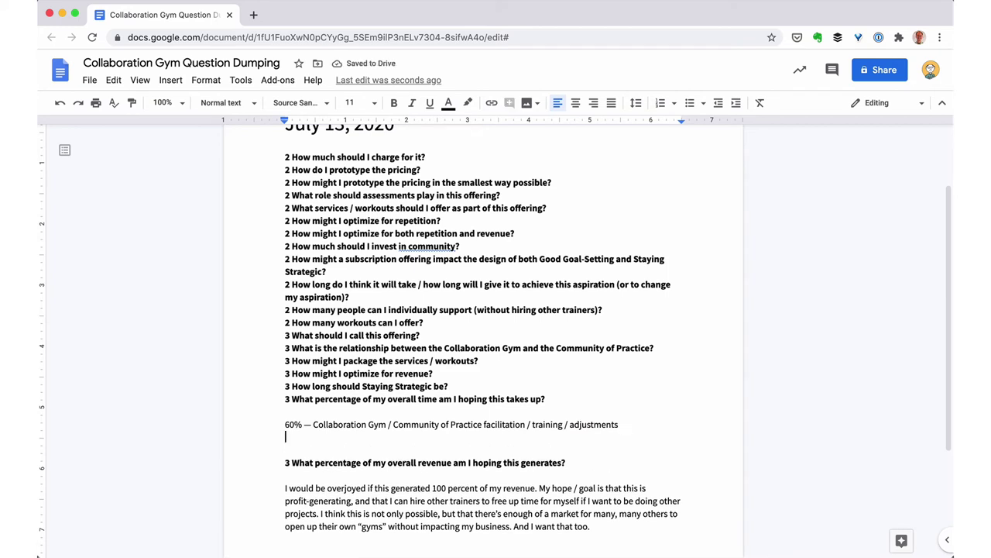
key("Up")
key("shift+Right")
type("440% — Design, experimentation")
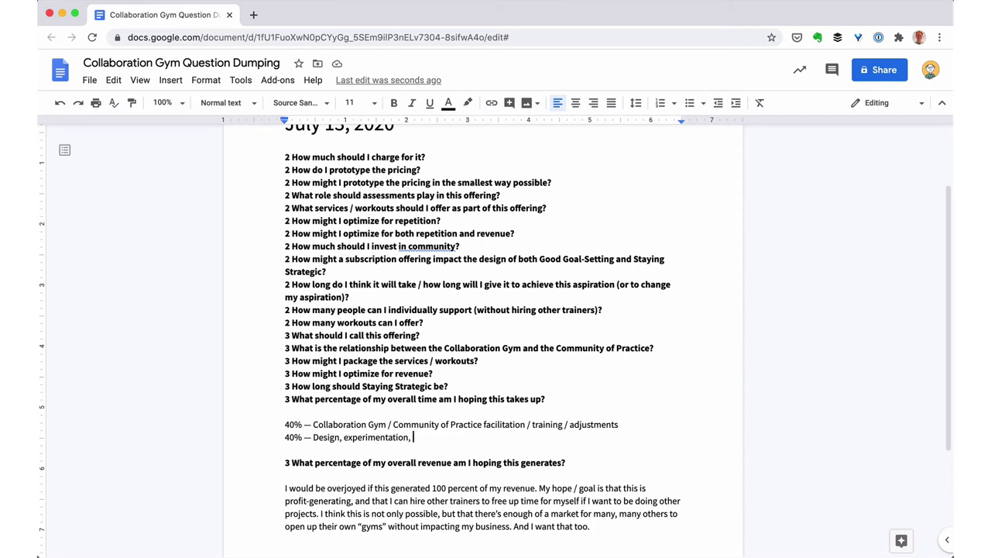
type(", synthesizing thinking and frameworks")
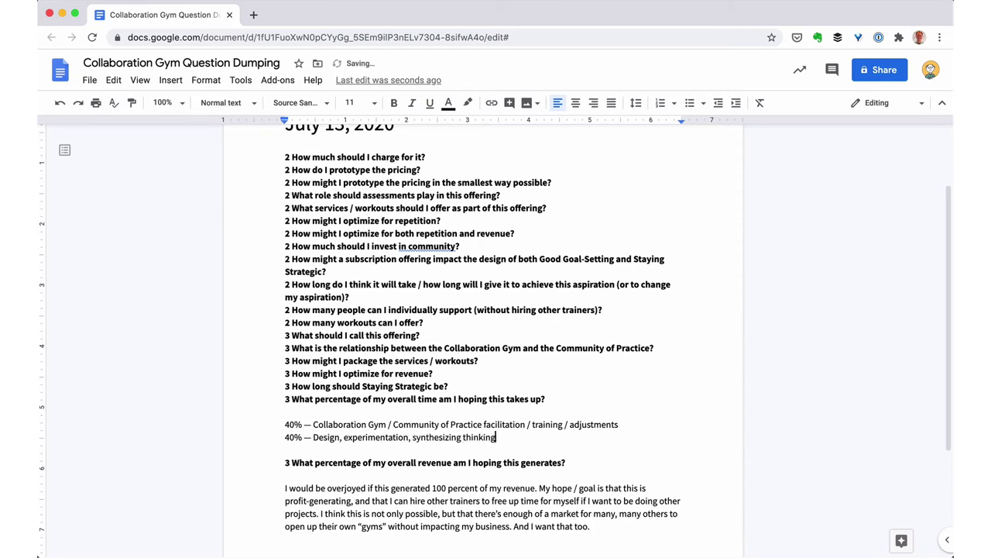
- Add a third line to the time breakdown reading "20% — Administration and other overhead"
key("Return")
type("20% — A")
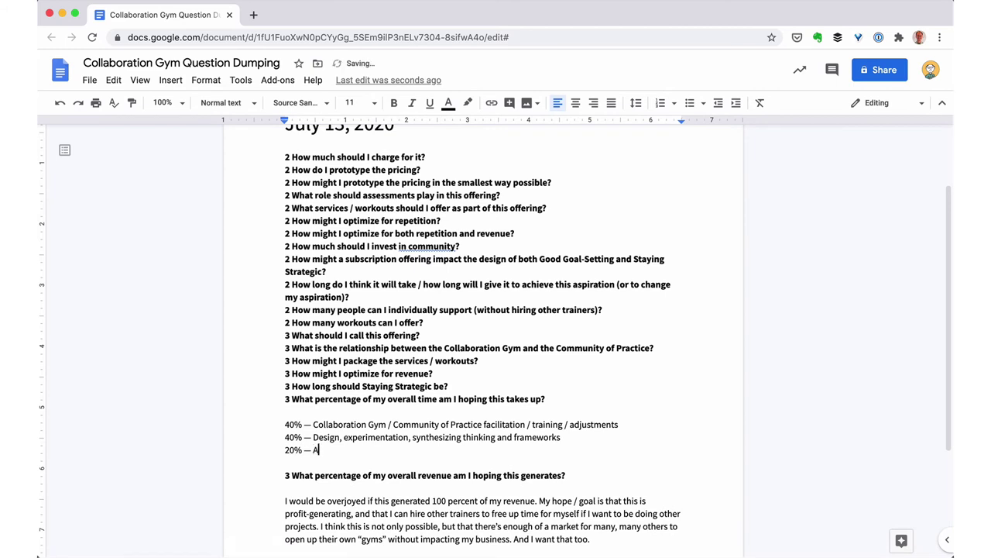
type("dministration and other overhead")
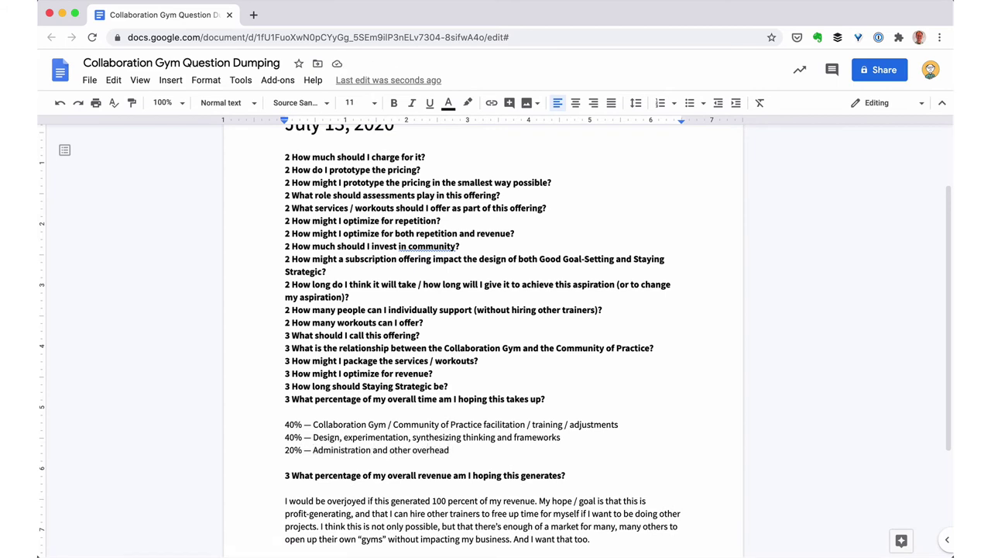
- Set the Collaboration Gym share to 30% and the administration share to 10%
key("BackSpace")
type("3")
key("Down")
key("Down")
key("BackSpace")
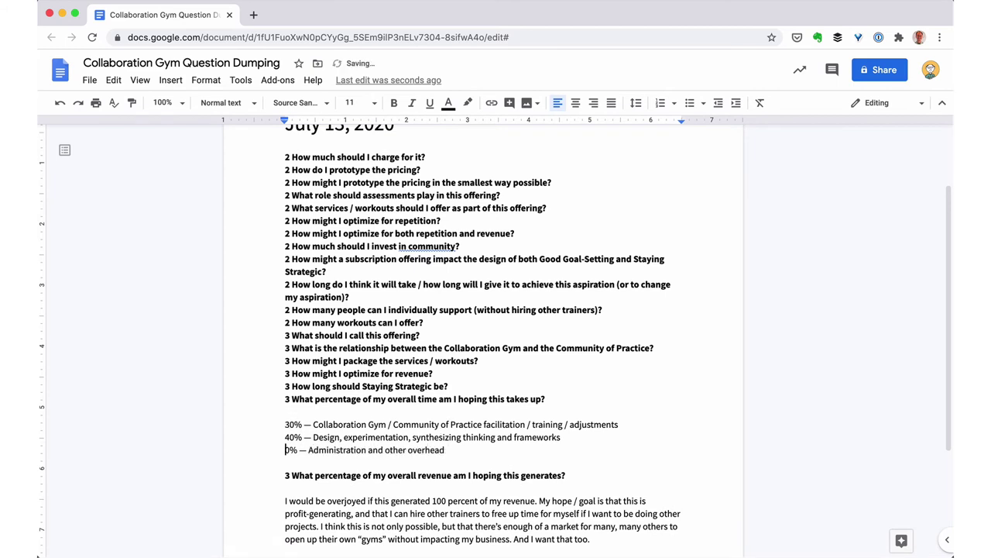
type("1")
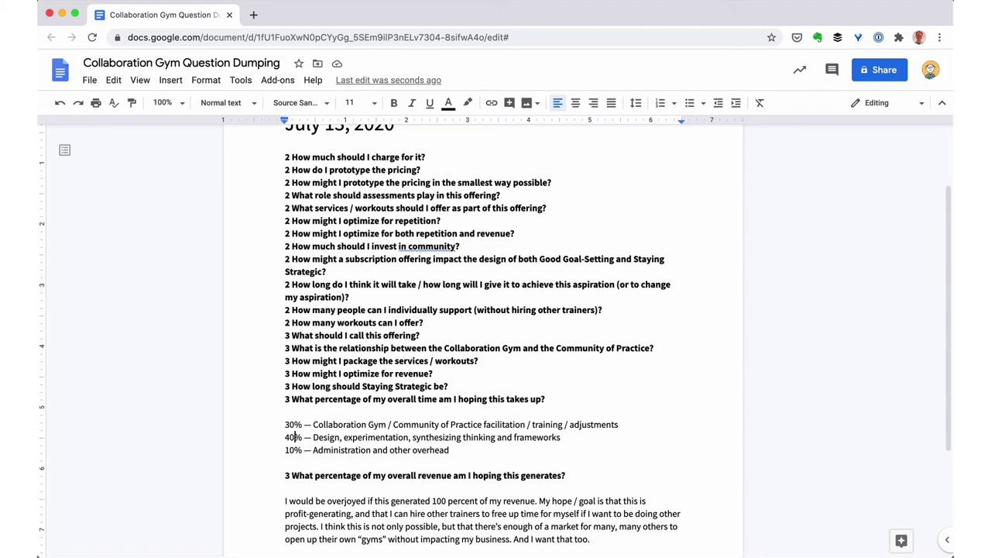
- Append ", strategy" to the design line and add the line "10% — Managing and mentoring" at the end of the breakdown
left_click(561, 437)
type(", strategy")
key("Down")
key("Return")
type("10% — Managing and mentoring")
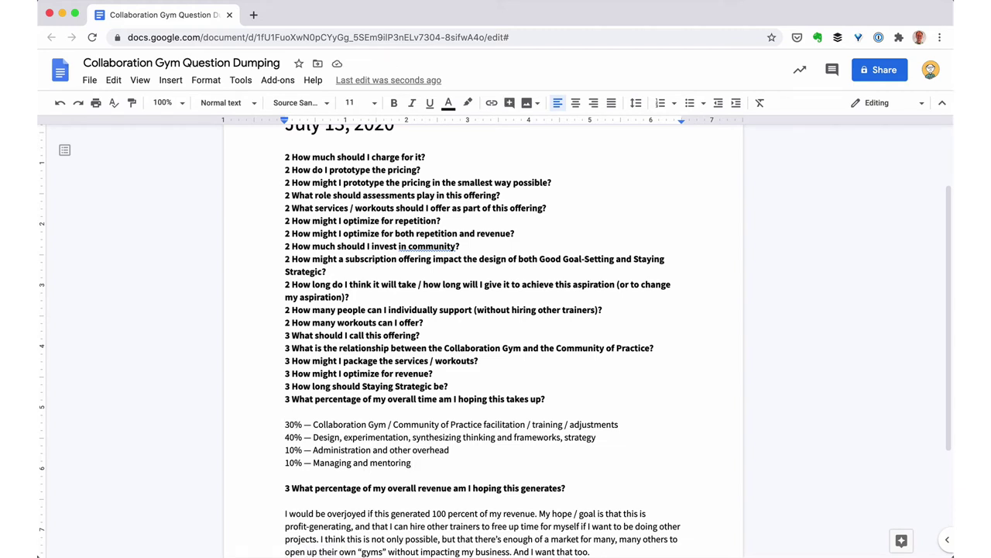
- Set the overall time question's rating to 2 and insert a blank line above it
left_click(290, 399)
key("BackSpace")
type("2")
key("Left")
key("Left")
key("Left")
key("Return")
key("Return")
key("Return")
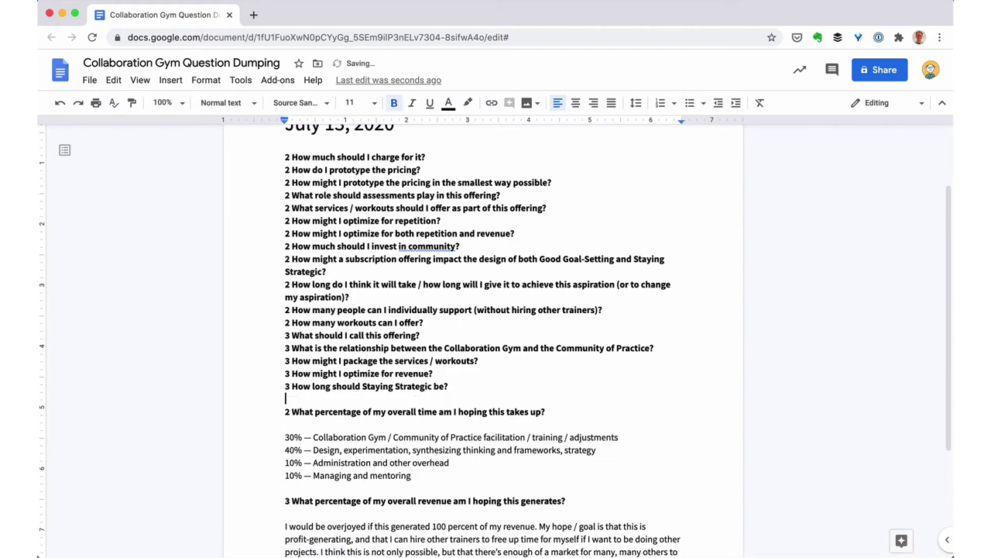
- Answer the Staying Strategic length question with "Either three weeks or four. Will have a better idea once I complete my current pilot."
type("Either three weeks or four")
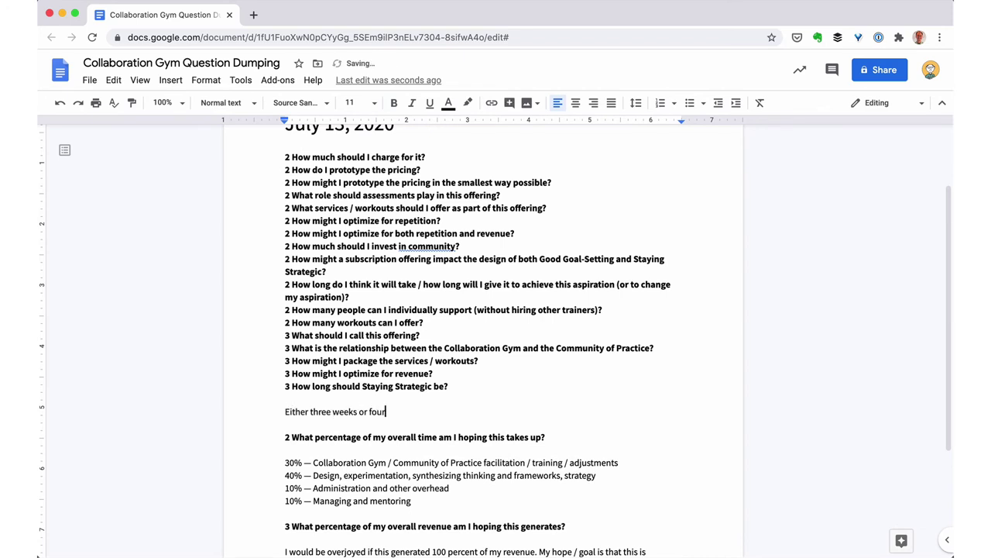
type(". Will know a better idea once I complete my current pilot.")
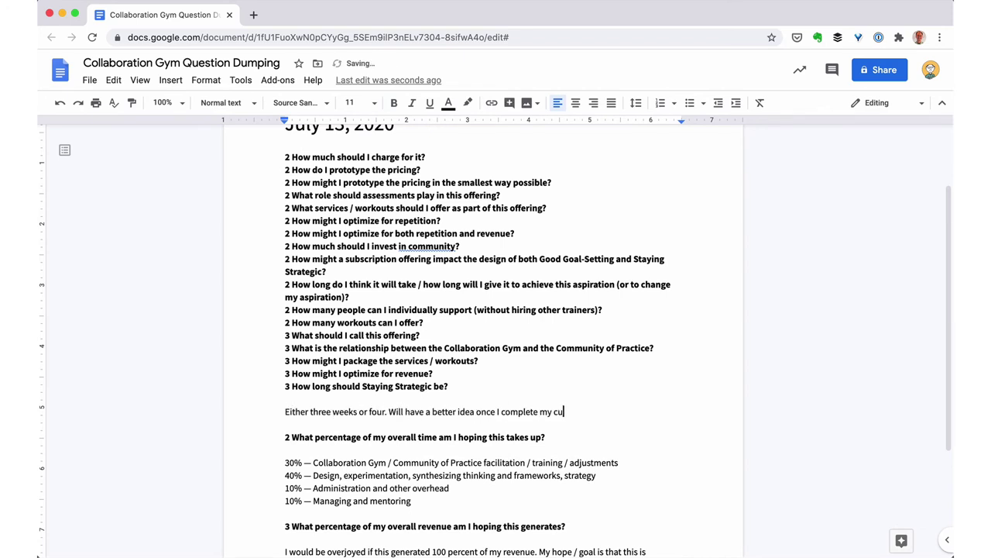
- Start a second paragraph in that answer with "I think four weeks is ideal if this is self-contained."
key("Return")
key("Return")
type("I")
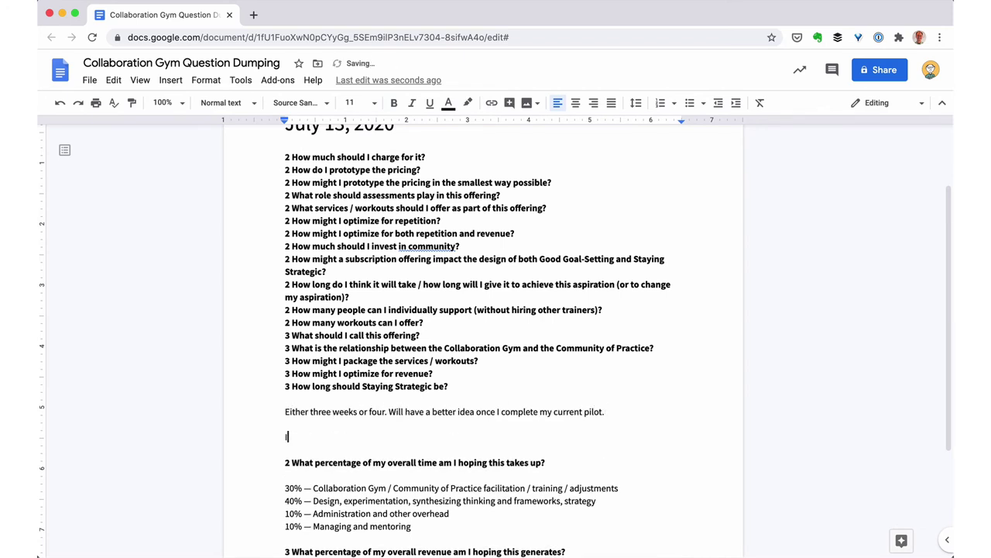
type(" think four weeks is ideal if this is self-contained.")
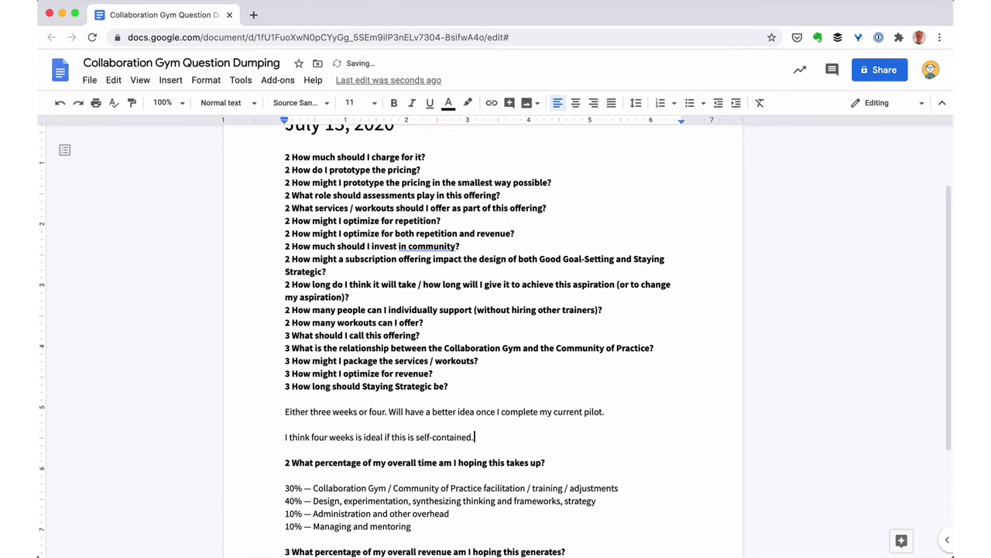
- Continue the paragraph with "I think three weeks might work better if the workouts are rolling (i.e. offered every month), which is my current"
type(" I think three weeks might work better if there are")
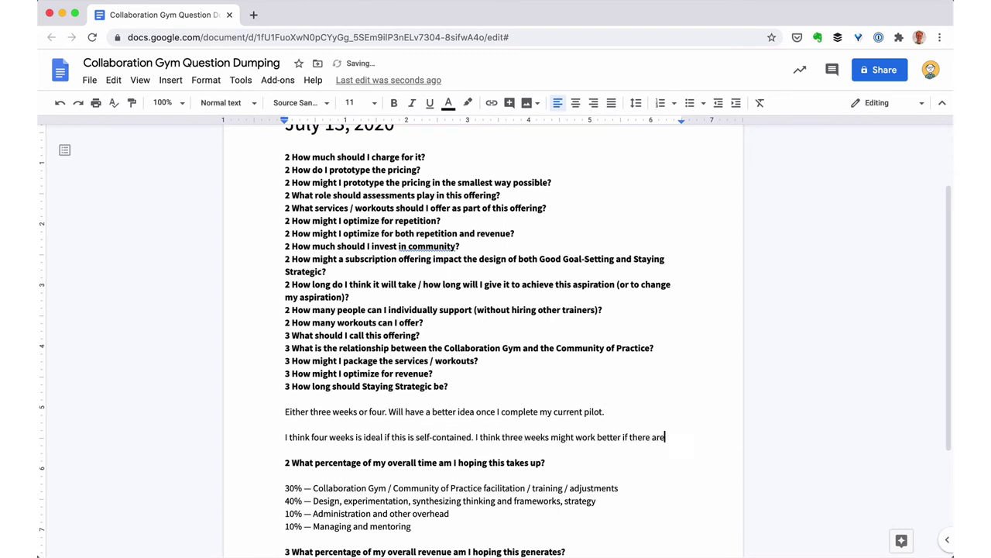
key("BackSpace")
key("BackSpace")
key("BackSpace")
key("BackSpace")
key("BackSpace")
key("BackSpace")
type("workouts are rolling (i.e. offered everymon")
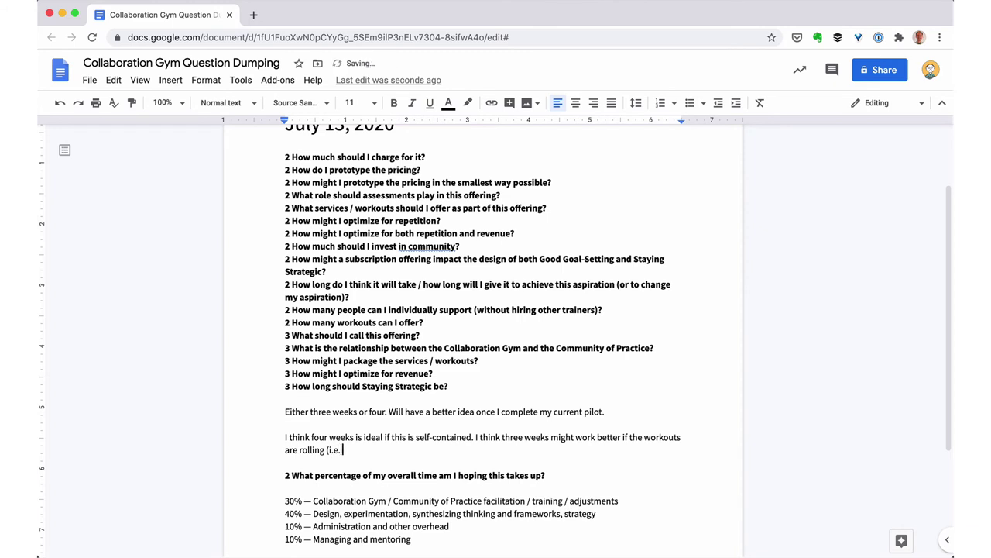
key("BackSpace")
key("BackSpace")
key("BackSpace")
type("month), which is my current")
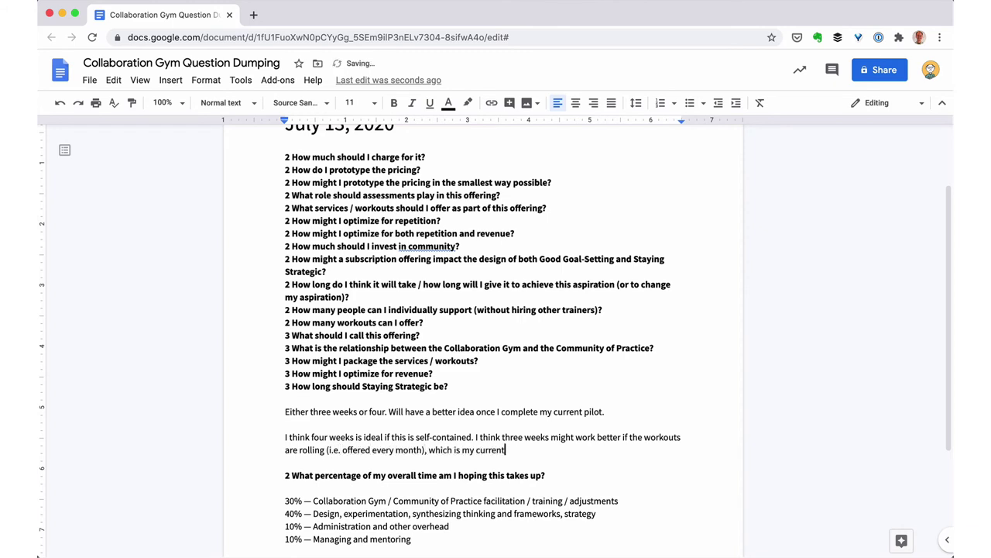
- Finish the paragraph with "plan. In other words, if folks don't feel complete after three weeks, they can just do another three-week round the following month."
type(" plan. In other words, if folks don't feel complete after three wee")
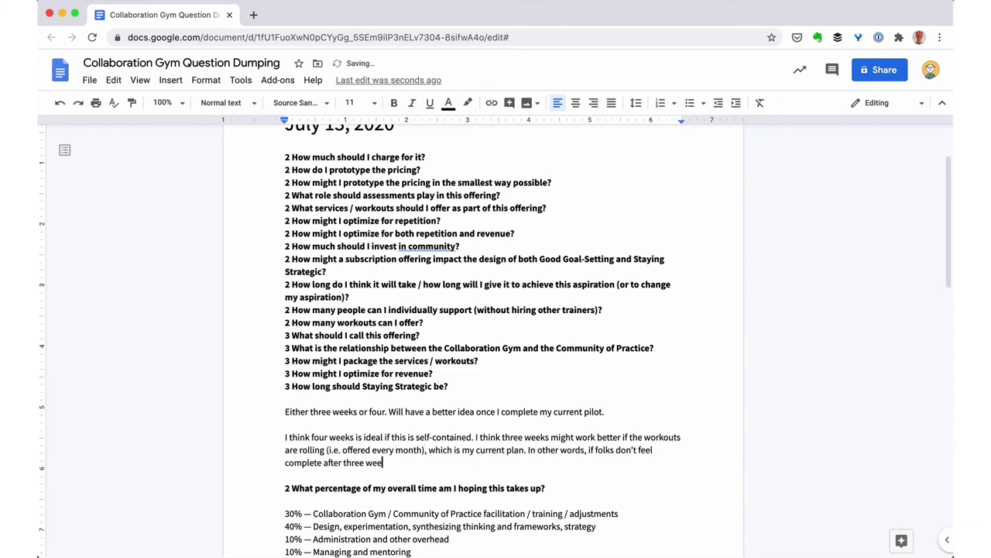
type("ks, they can just do another three-week round the following month.")
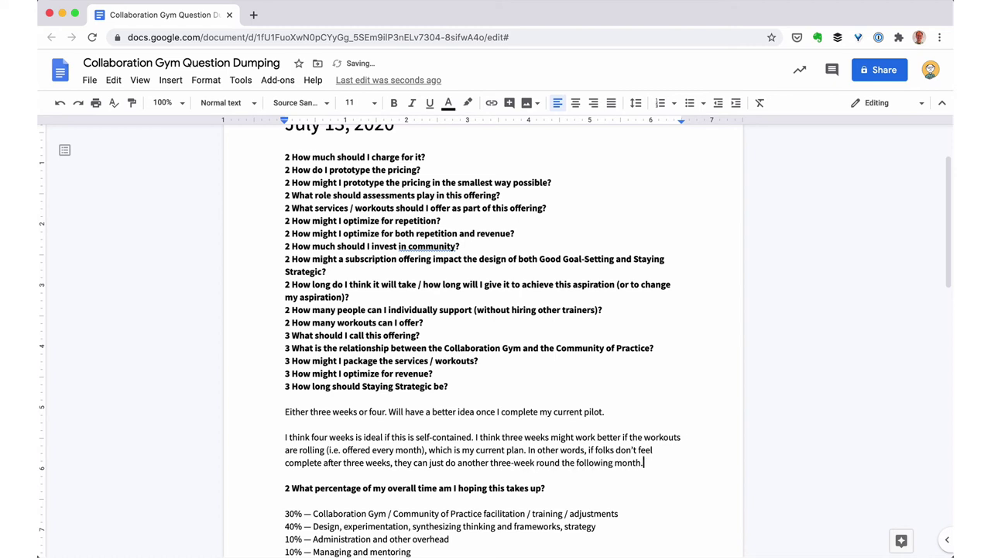
- Answer the question "How might I optimize for revenue?" with "Easy. Charge more money, and limit participants."
left_click(494, 373)
key("Return")
key("Return")
key("Return")
key("Up")
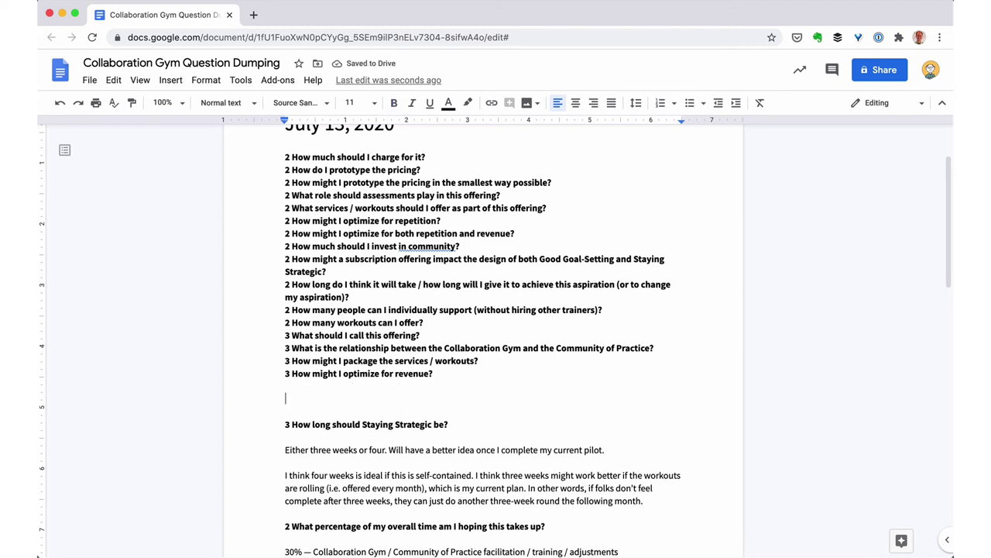
scroll(495, 340, "down", 1)
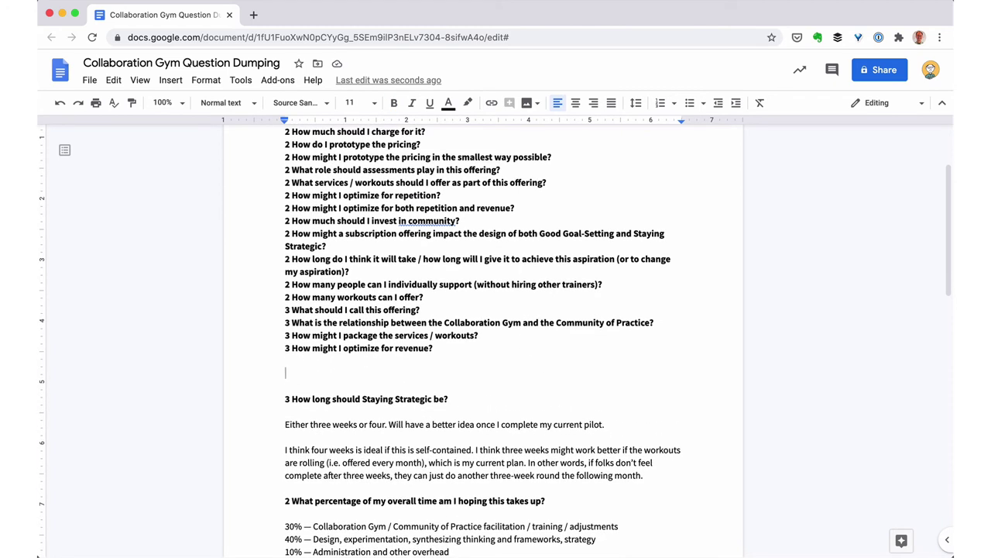
type("Easy. Charge more money")
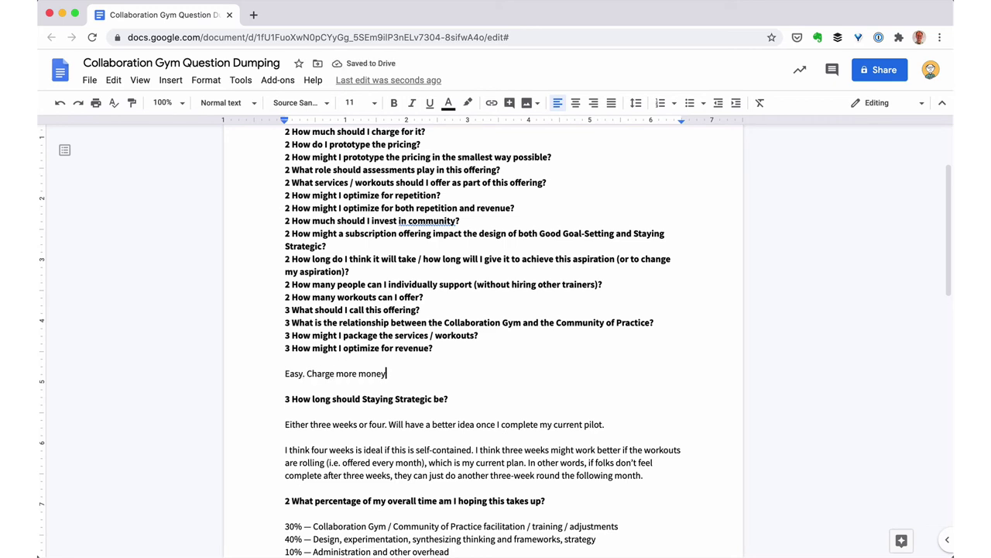
type(", and limit participatn")
key("BackSpace")
key("BackSpace")
type("nts.")
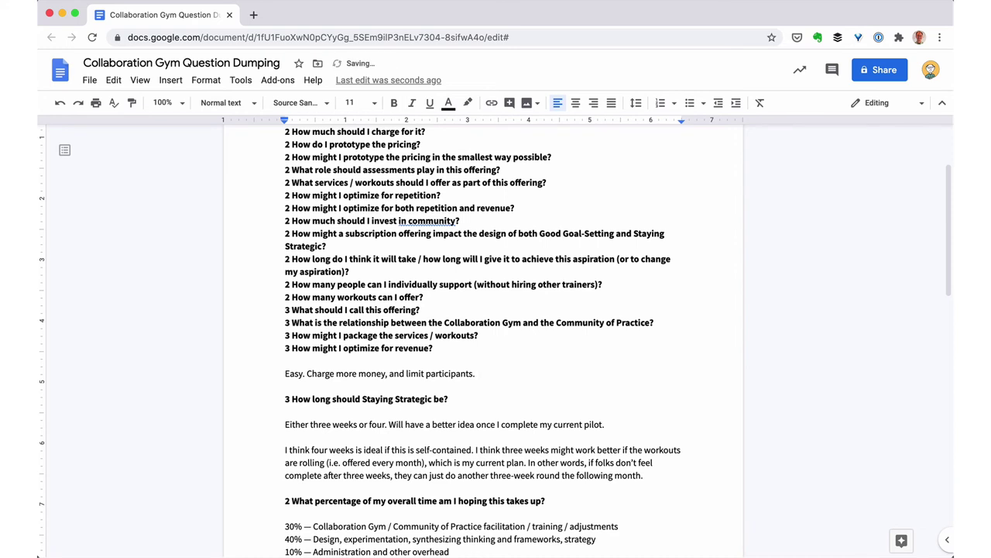
- Append "Design it to be a one-off model. I'm sure if I wanted to focus on corporate and I didn't care about impact, I could make a killing."
type(" Make it a")
key("BackSpace")
key("BackSpace")
key("BackSpace")
key("BackSpace")
key("BackSpace")
key("BackSpace")
key("BackSpace")
key("BackSpace")
key("BackSpace")
type("Design it to be a one-of")
type("f model. I'm sure if I wanted to focus on corporate and I didn")
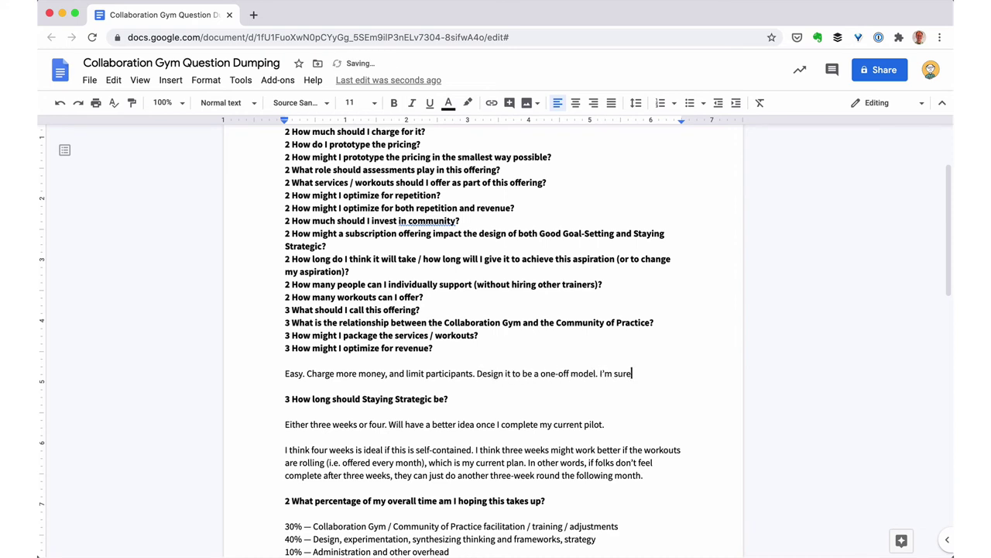
type("'t care about impact, I could make a killing.")
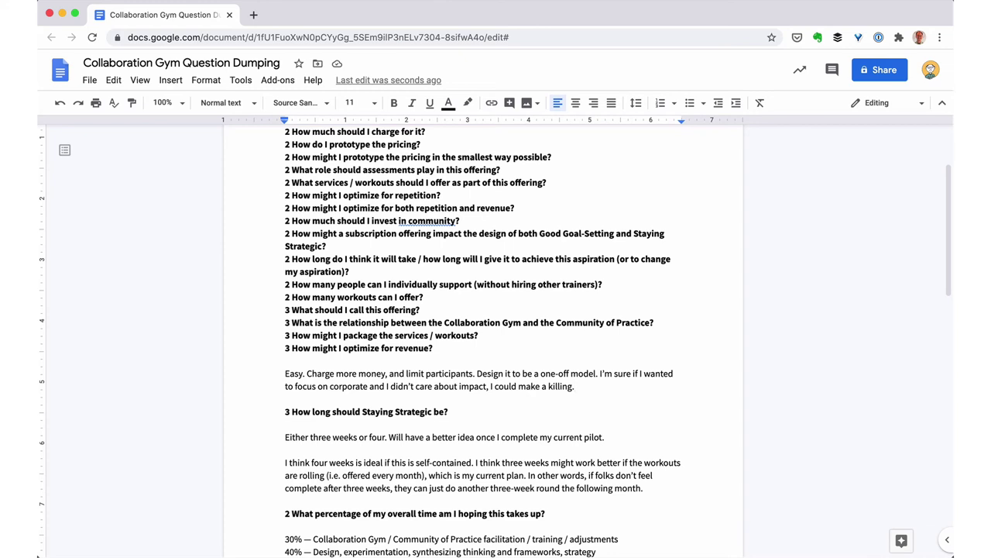
- Close the revenue answer with "But I do care about impact, so this is a non-starter."
type(" But I do care about impact, so this is a non-starter.")
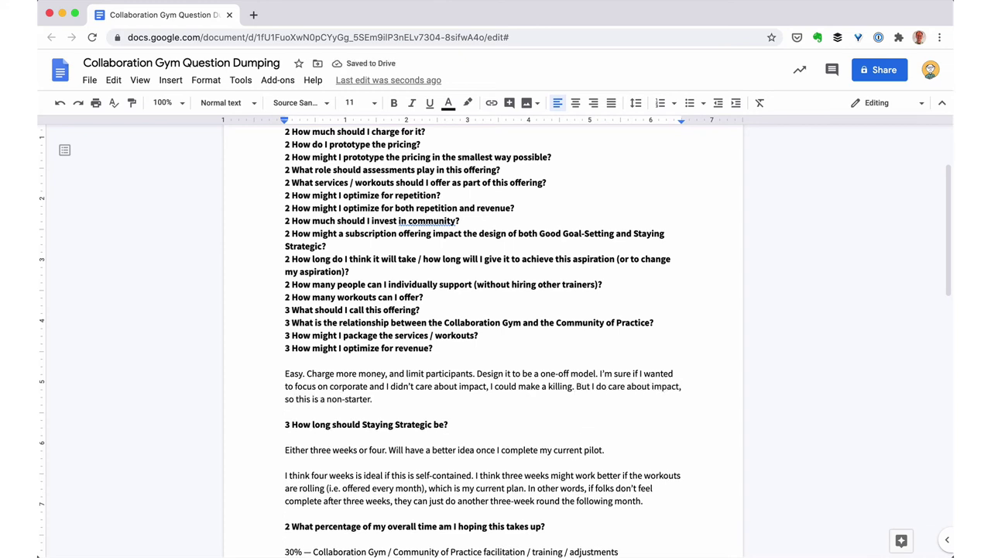
- Start the answer to "How might I package the services / workouts?" with the line "Current idea:" followed by a bulleted list
left_click(514, 339)
key("Return")
key("Return")
key("Return")
key("Up")
type("Current ")
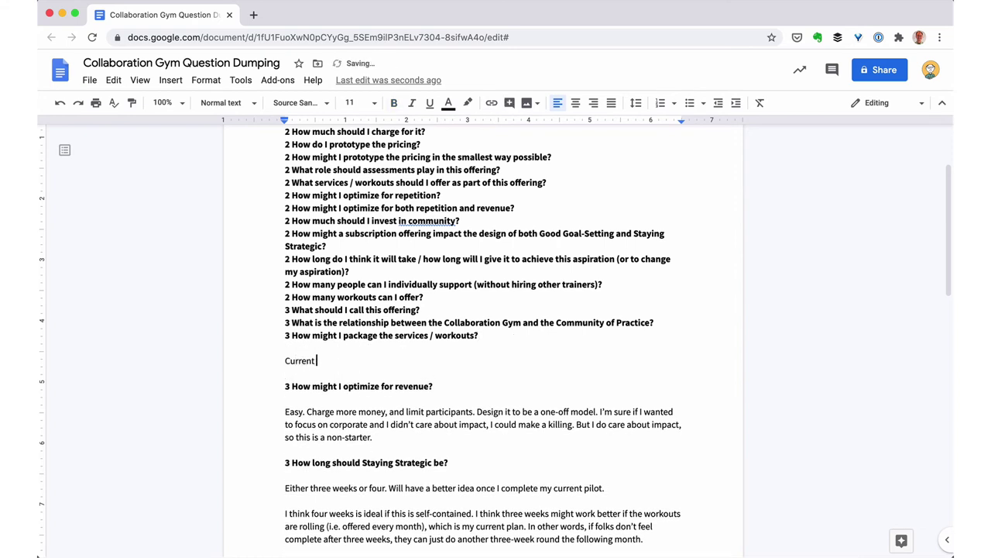
type("idea:")
key("Return")
key("Return")
key("super+shift+8")
- Write the first bullet of the packaging idea as "Good Goal-Setting once / month"
type("Good Goal")
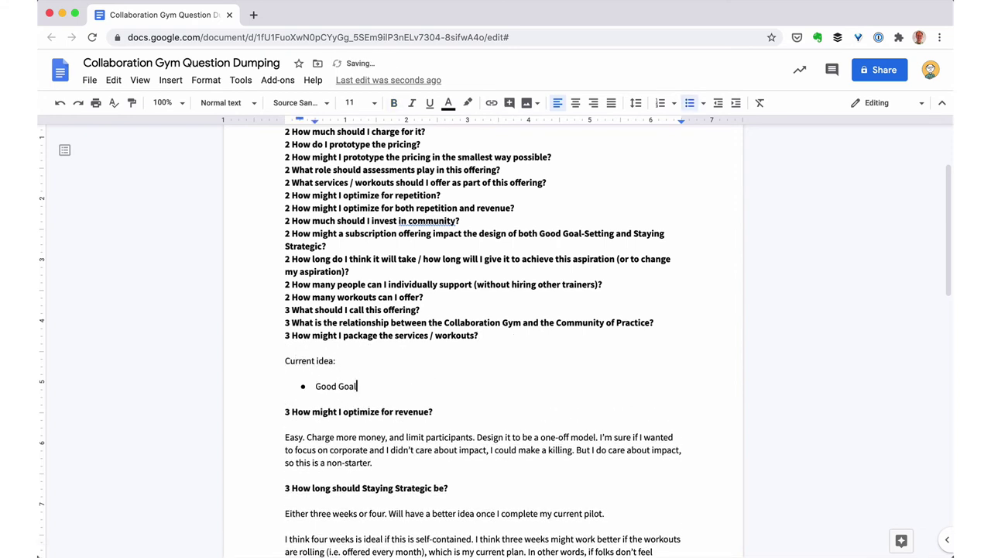
type("-Setting one day / mon")
key("BackSpace")
key("BackSpace")
key("BackSpace")
key("BackSpace")
key("BackSpace")
key("BackSpace")
key("BackSpace")
key("BackSpace")
key("BackSpace")
key("BackSpace")
key("BackSpace")
type("e day / month")
double_click(393, 385)
key("BackSpace")
key("BackSpace")
key("BackSpace")
type("ce")
key("super+Right")
- Add a second bullet reading "Staying Strategic once / month (9 sessions over four weeks, although considering 7 sessions over three weeks)"
key("Return")
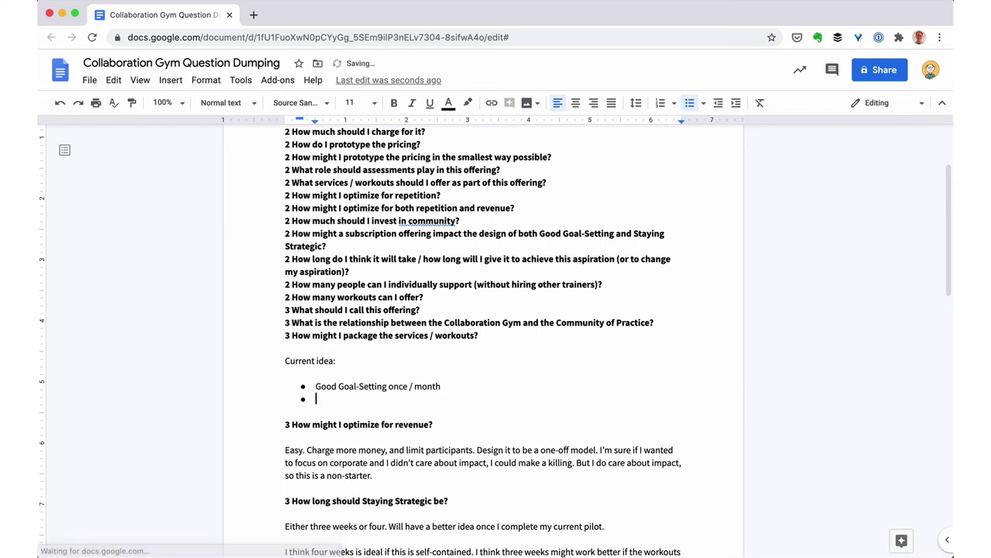
type("Staying Strategic once / month (over three weeks)")
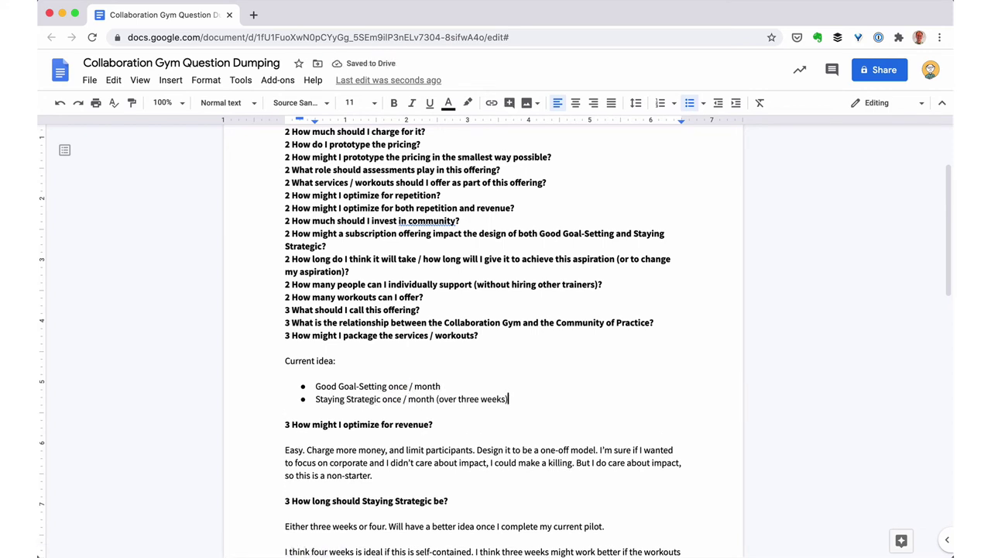
left_click_drag(438, 399, 508, 399)
type("9 sessions over four weeks, proba")
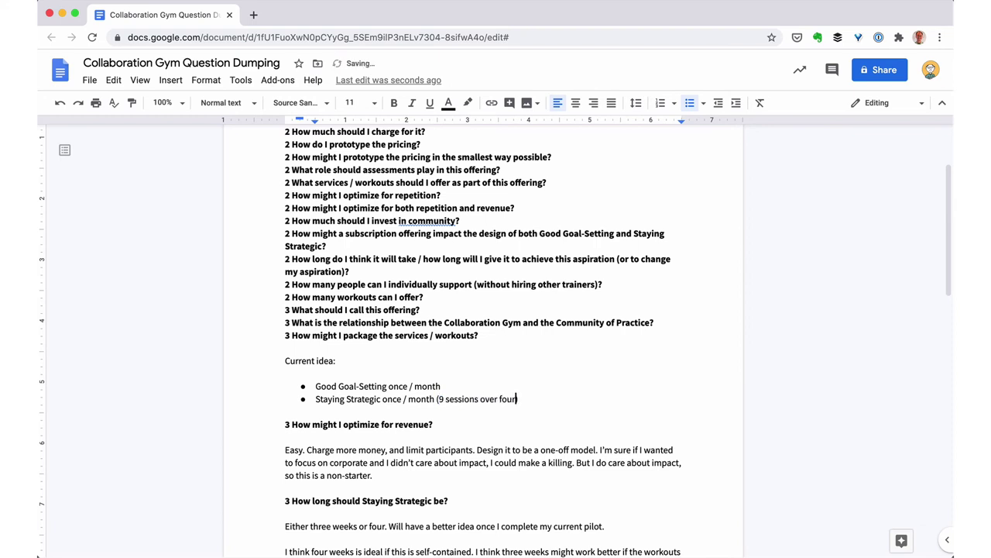
key("BackSpace")
key("BackSpace")
key("BackSpace")
key("BackSpace")
key("BackSpace")
type("although consider")
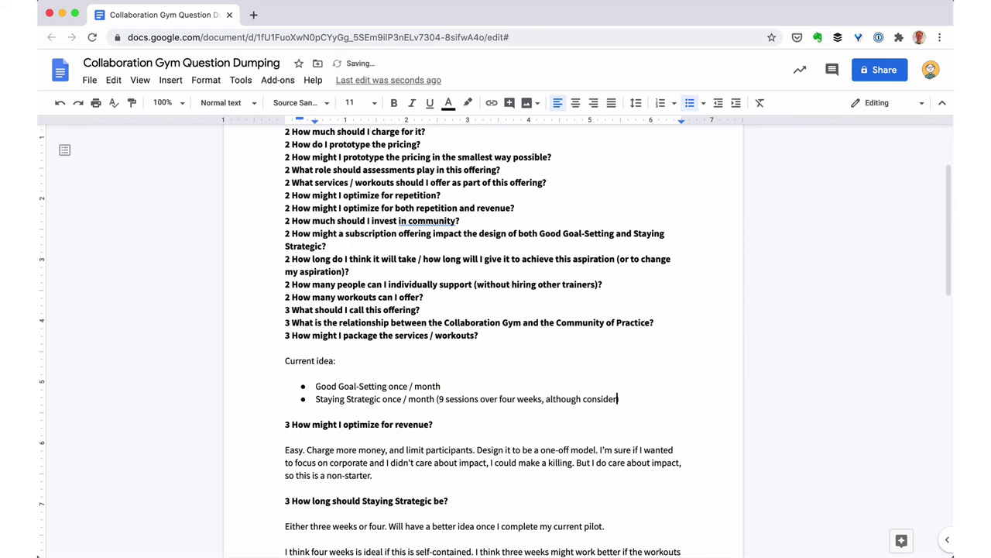
type("ing 7 sessions over three weeks)")
- Add a paragraph to the Staying Strategic length answer: "Three weeks also just fits better in the calendar year, as holidays, etc. will interfere with the schedule"
scroll(483, 341, "down", 3)
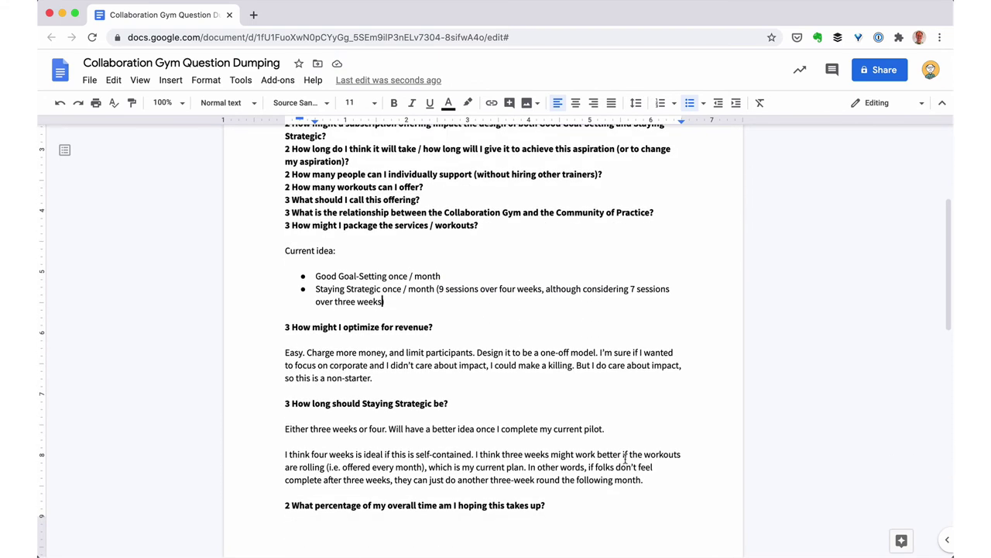
left_click(285, 505)
type("Three weeks also just fits better in the calendar year, ")
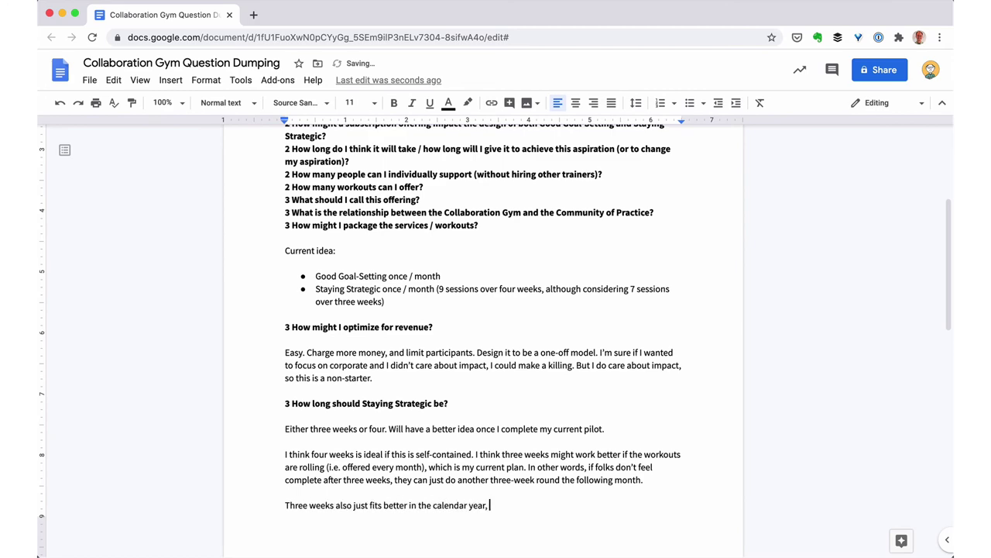
type("as holidays, etc. will interfere with the schedule")
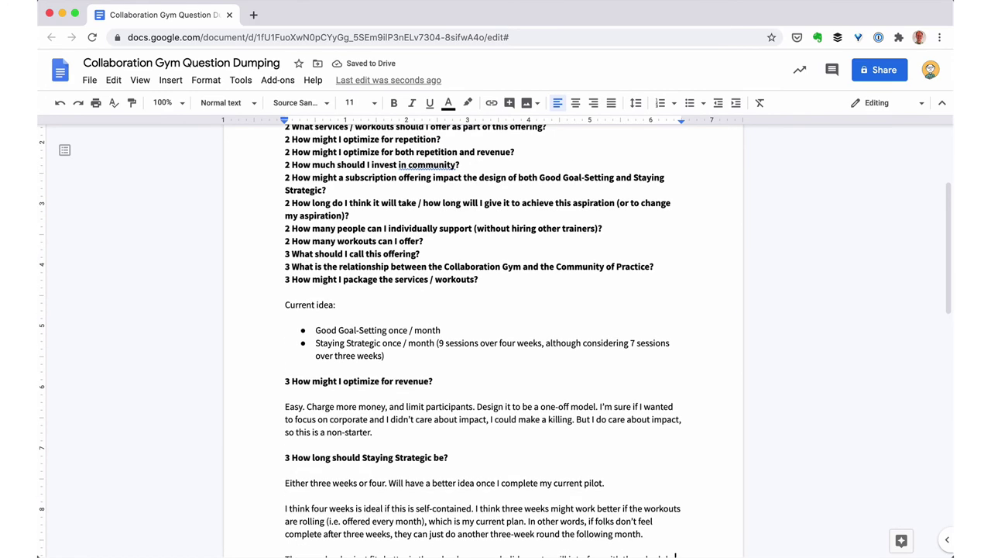
- Below "How many workouts can I offer?", add the question "What should my policy be for missing Staying Strategic workouts?" with rating 2
scroll(483, 340, "up", 2)
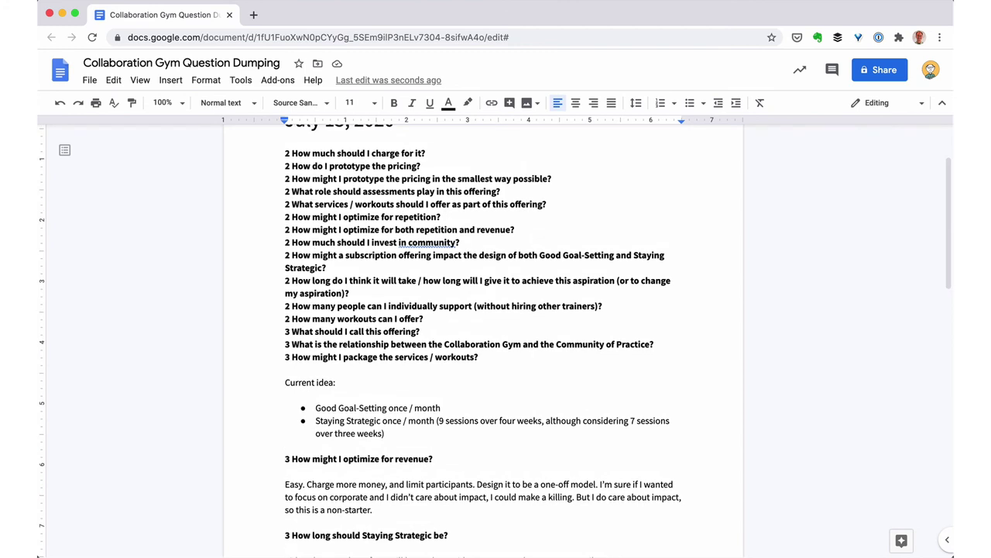
left_click(479, 318)
key("Return")
type("What")
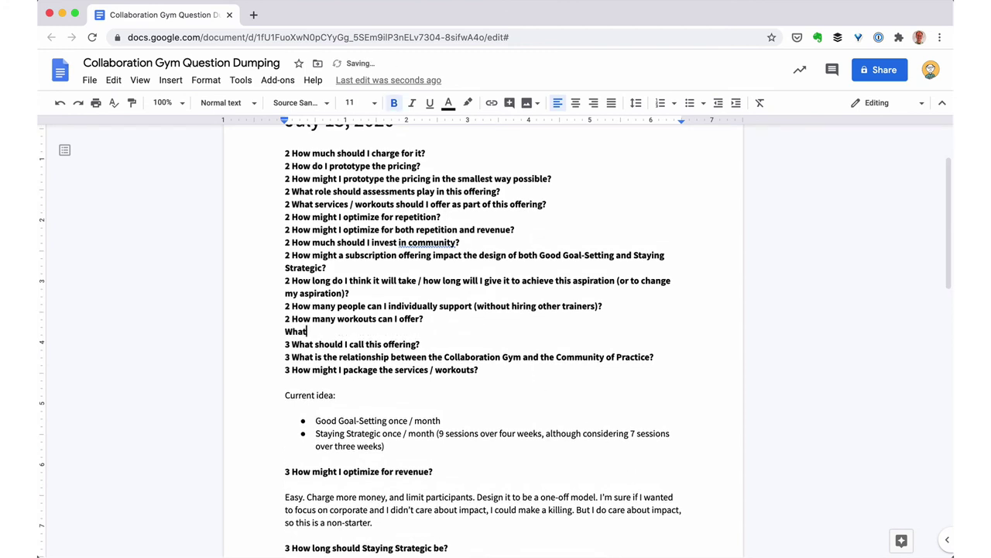
type(" should my policy be for missing Staying Strategic workouts?")
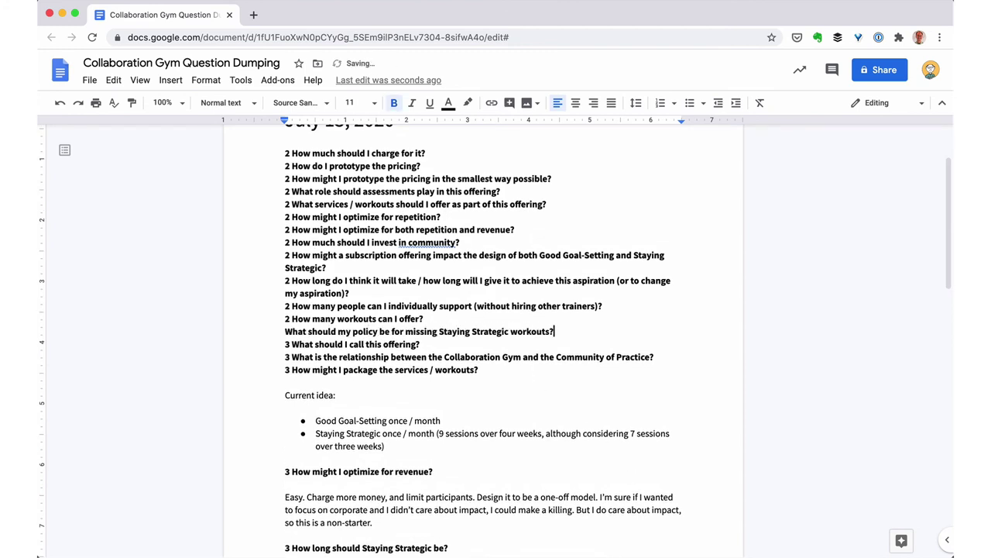
left_click(285, 330)
type("2")
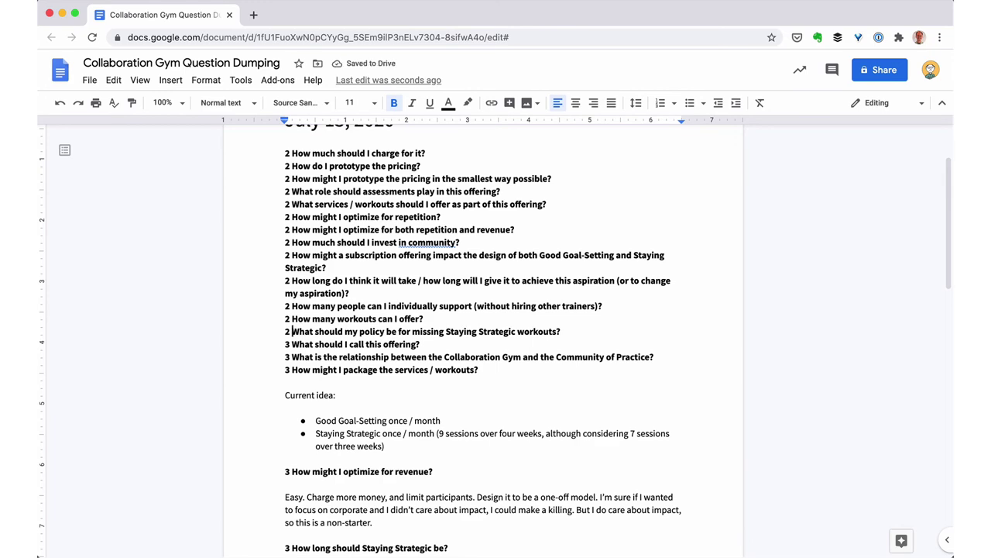
- Add a third bullet to the packaging idea reading "(Art)ifact day once / month"
scroll(483, 333, "down", 5)
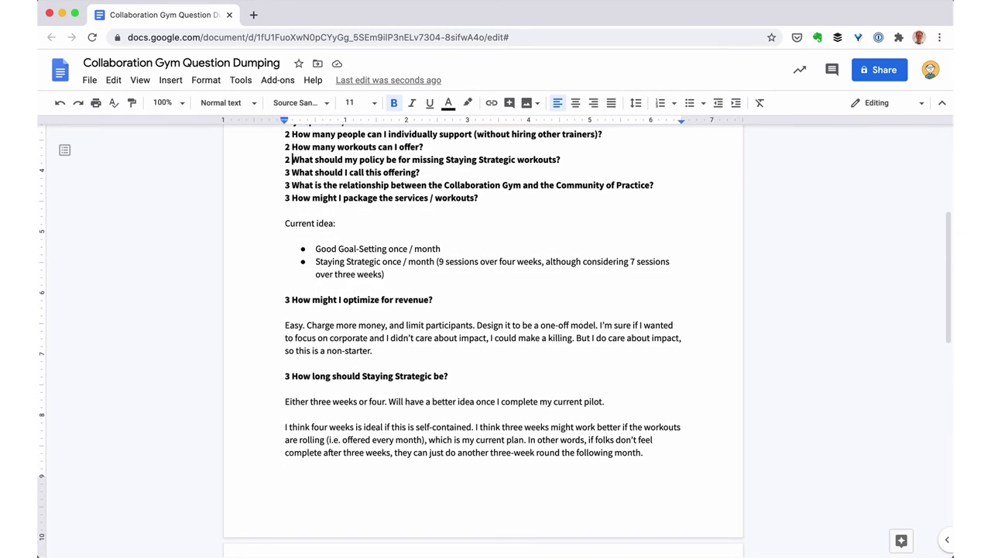
left_click(434, 275)
key("Return")
type("Artifica")
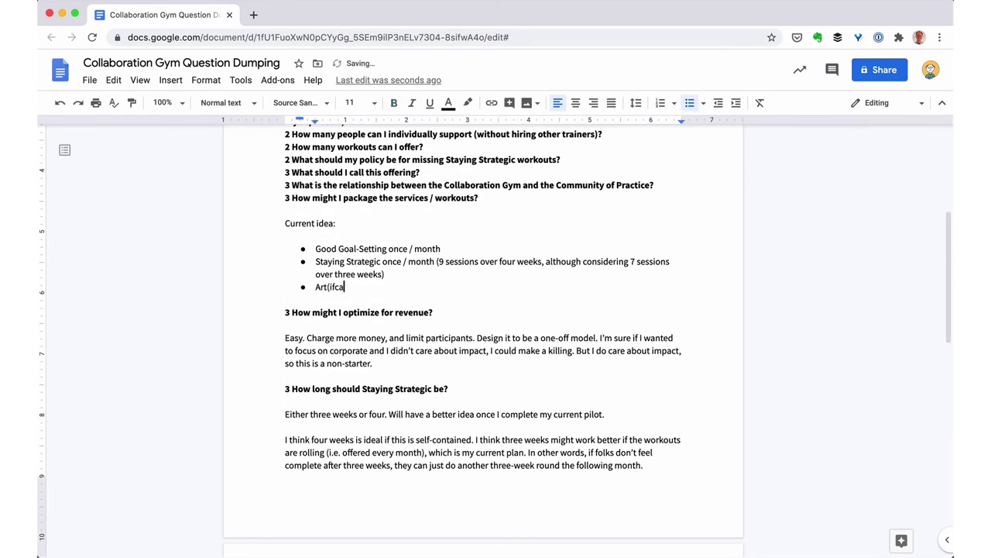
key("BackSpace")
key("BackSpace")
key("BackSpace")
key("BackSpace")
key("BackSpace")
type("(Art)ifact day once / month")
- Add a fourth bullet to the packaging idea reading "Two one-hour coaching sessions from me a year"
key("Return")
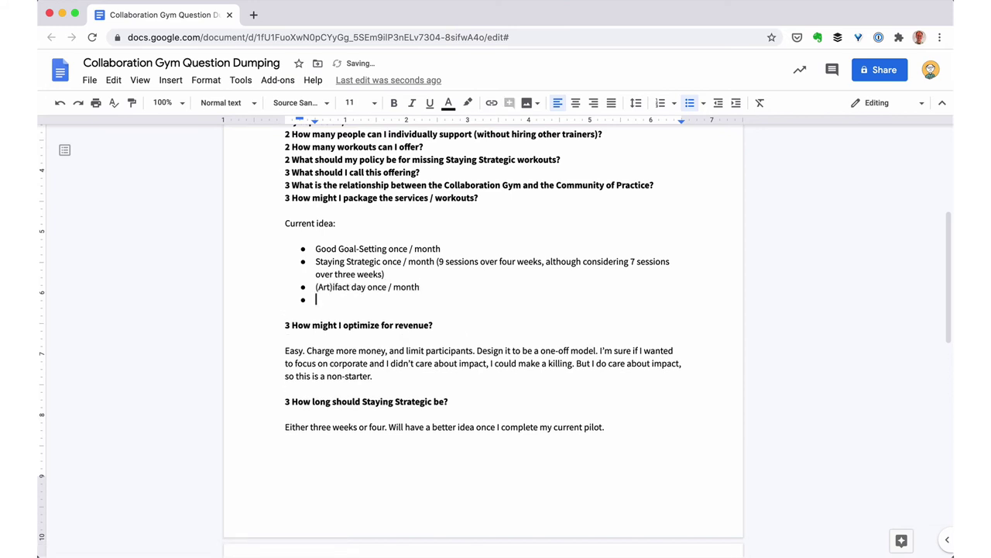
type("Two coa")
key("Tab")
left_click(333, 299)
type("one-hour coaching sessions")
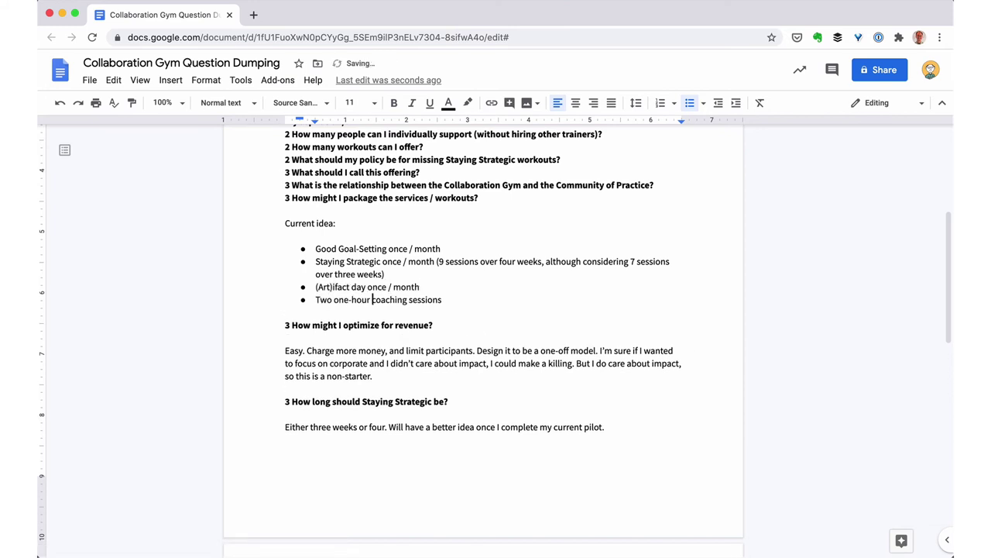
left_click(441, 299)
type("from me a year")
- Add a fifth bullet to the packaging idea reading "Rubber-band visioning cohorts"
key("Return")
key("Return")
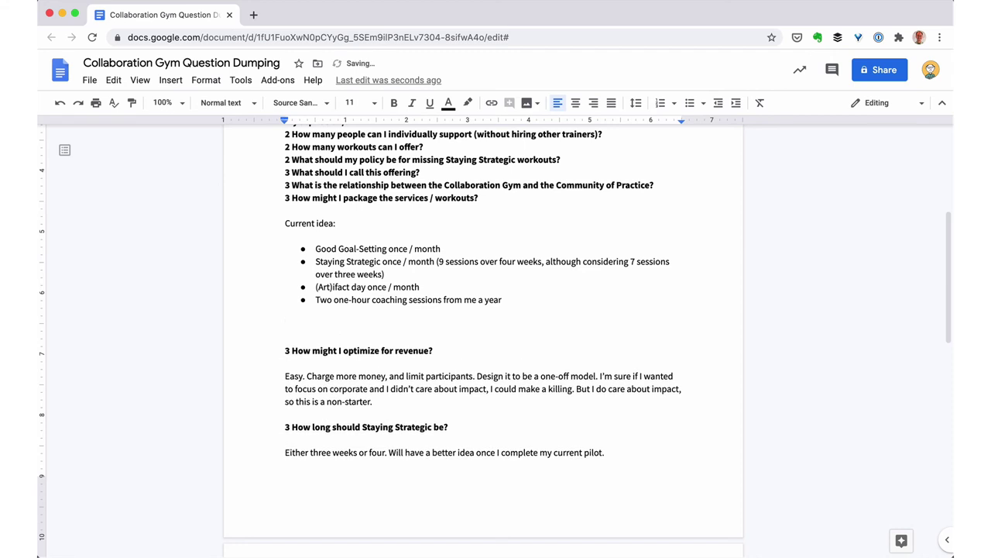
key("Return")
key("BackSpace")
key("BackSpace")
key("Return")
type("Ru")
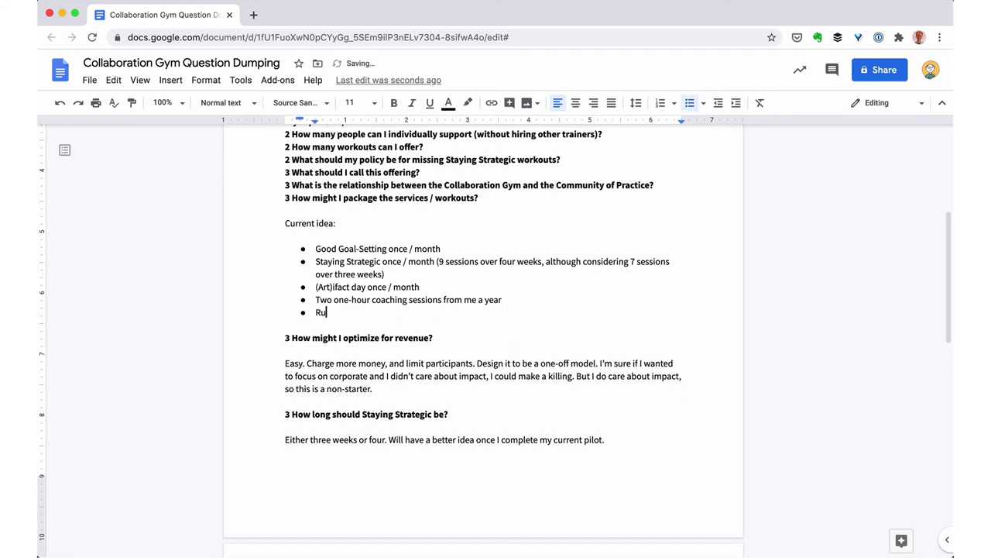
type("bber-band visioning cohorts")
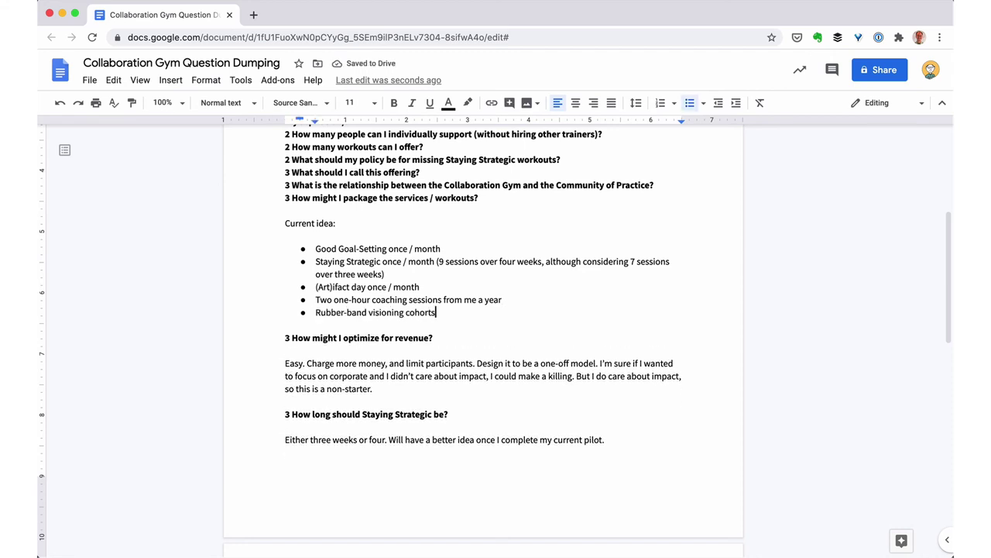
- Reword the fifth packaging bullet to "Two rubber-band visioning cohorts a year"
key("super+Left")
key("Delete")
type("Two r")
key("super+Right")
type("a year")
key("super+Left")
- Change the number of rubber-band visioning cohorts to "2-3" and append "(not sure yet about number of sessions)" to the bullet
key("alt+Right")
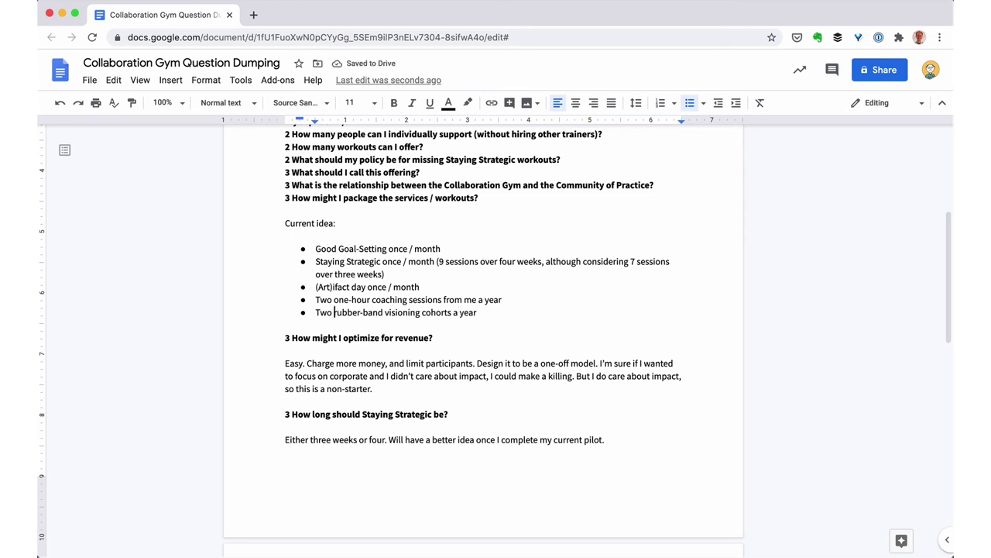
key("BackSpace")
key("BackSpace")
key("BackSpace")
type("2-3")
key("super+Right")
type("(not sure yet about number of sessions)")
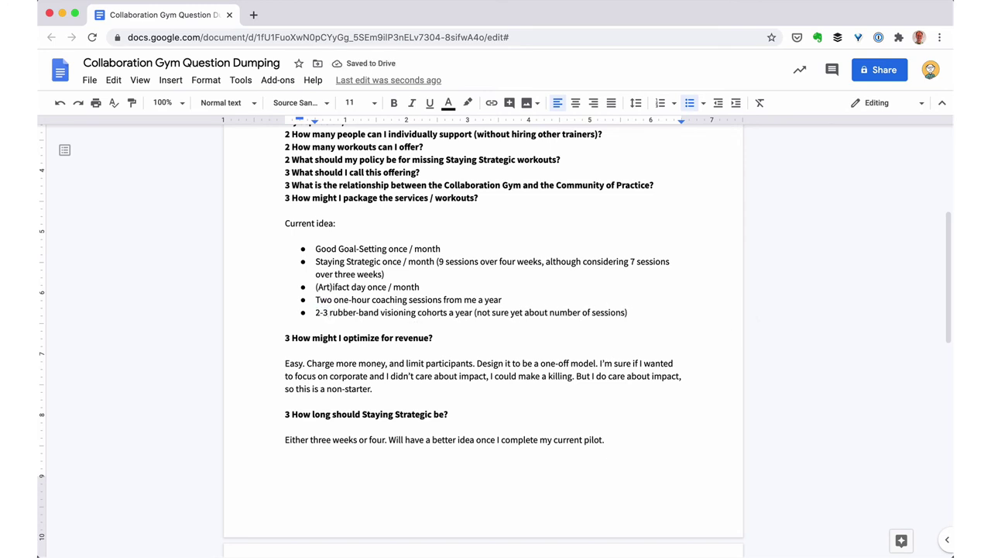
- Below the packaging bullets, add the line "Other potential offerings:" and start a bulleted list under it with "Feedback"
key("Return")
key("Return")
key("Return")
type("Other potential offerings:")
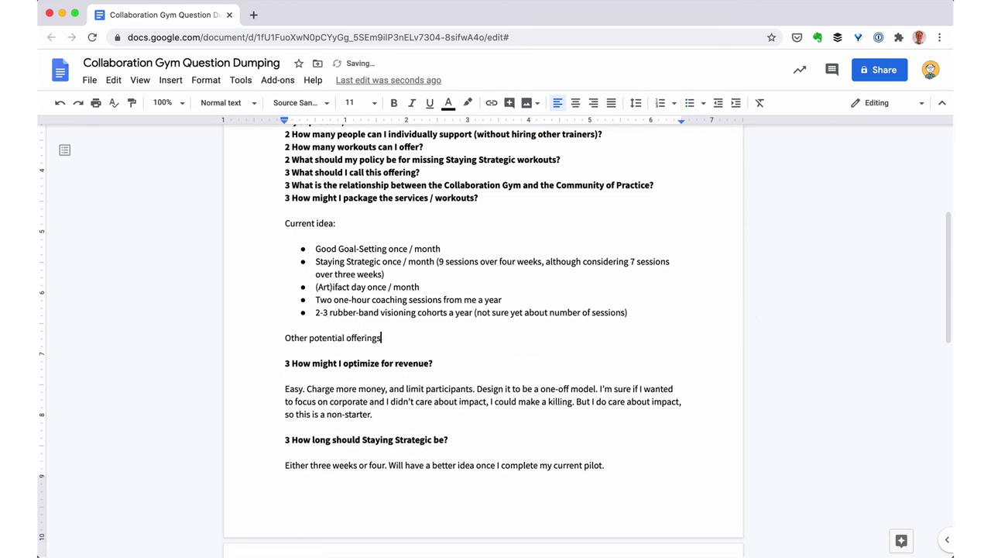
key("Return")
key("Return")
key("super+shift+8")
type("Feedback")
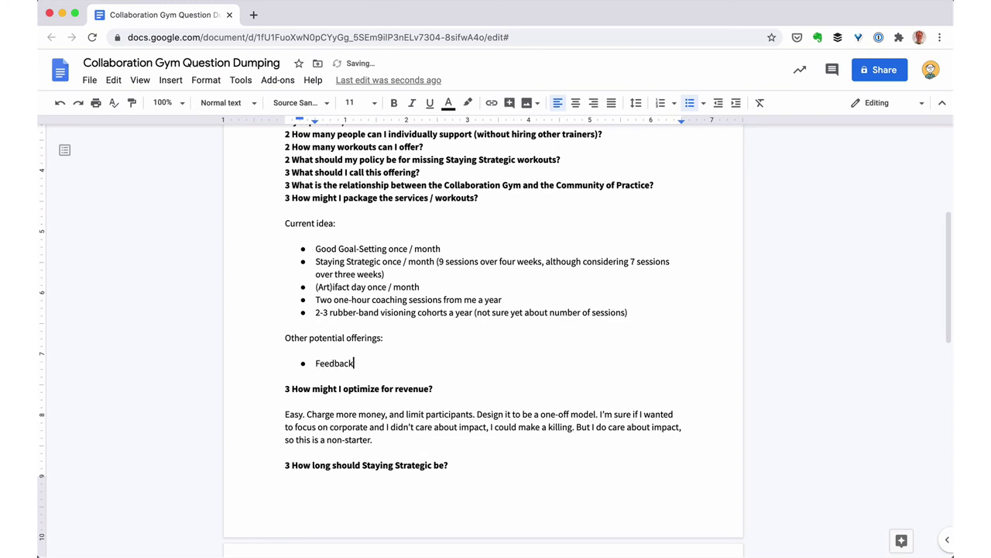
- Under the Feedback bullet, add the sub-bullets "One-minute drill + variations", "Asking for help" and "Challenging conversations"
key("Return")
key("Tab")
type("One-minute dril")
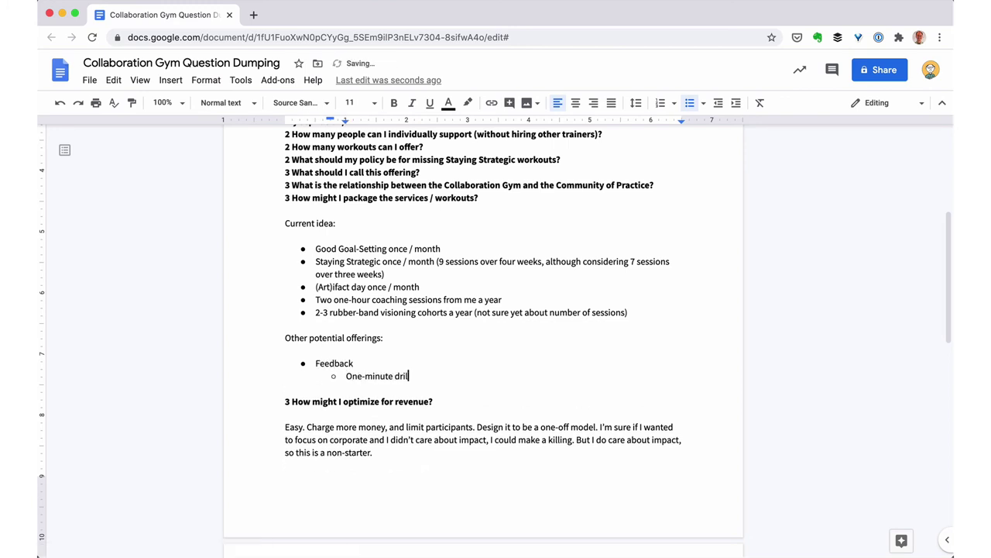
type("l + variations")
key("Return")
type("Asking for help")
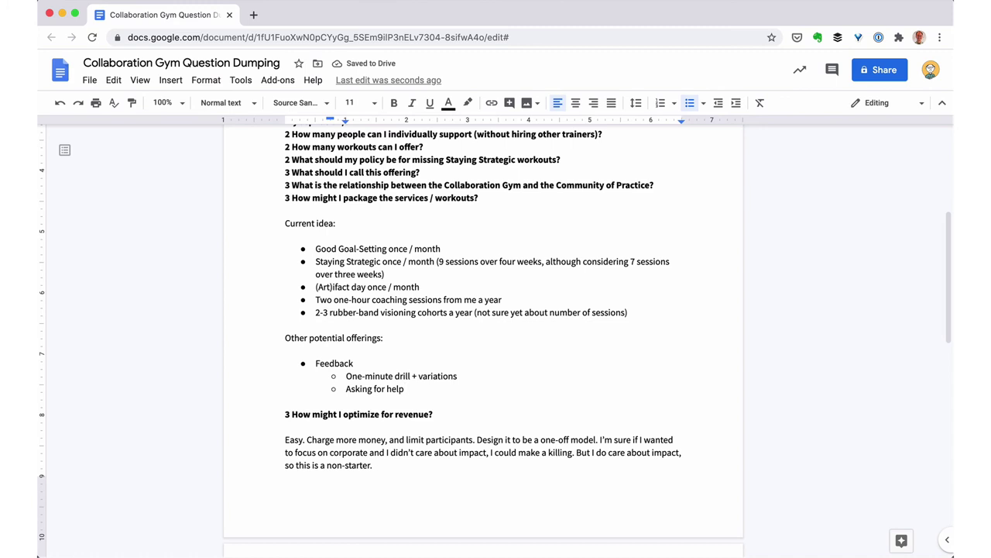
key("Return")
type("Challenging conversations")
- Extend the Feedback bullet to "Feedback / Communication" and add a second main bullet reading "Power / equity"
key("Return")
key("shift+Tab")
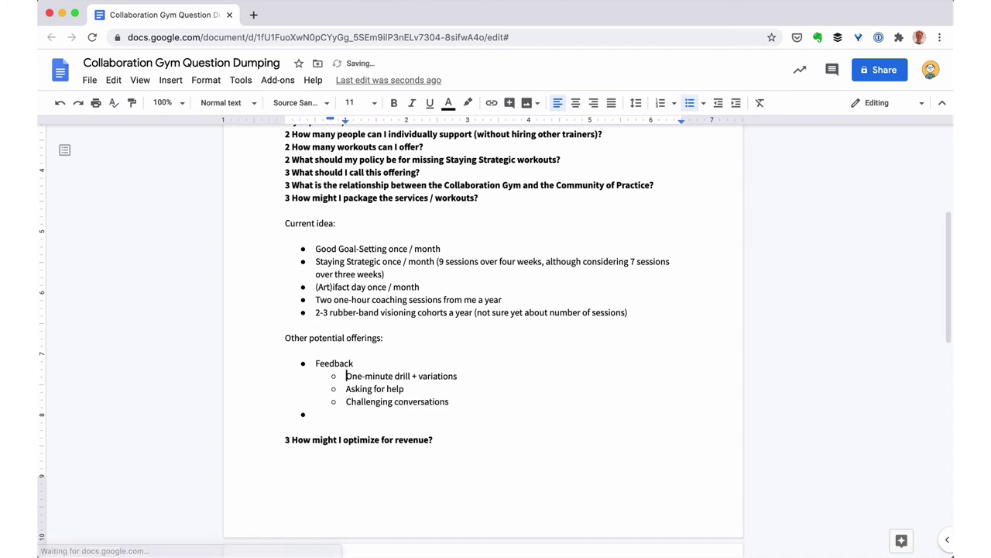
left_click(353, 363)
type("/ Communication")
left_click(316, 415)
type("Power / equity")
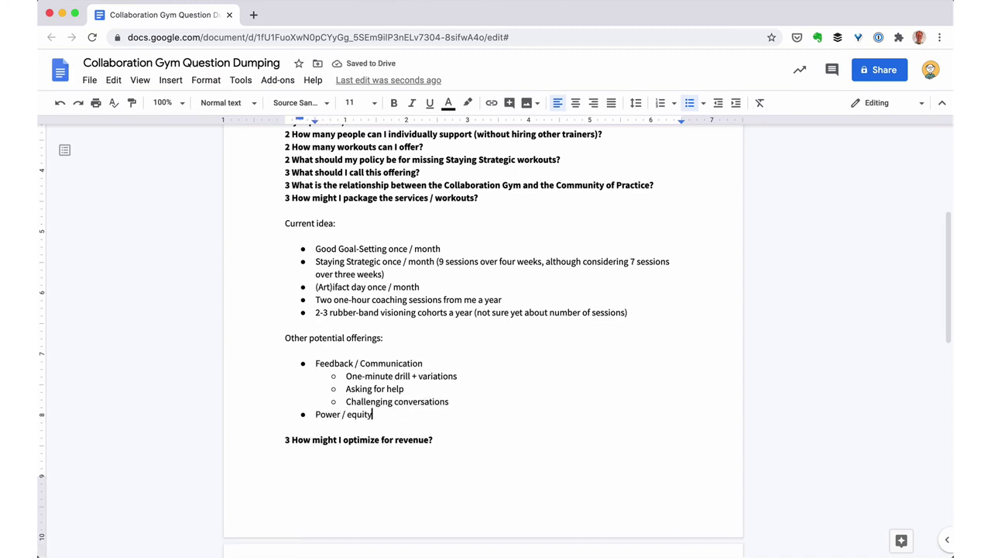
- Below the other potential offerings, add the paragraph "(These are just the workouts. Not including the community pieces here.)"
left_click(285, 426)
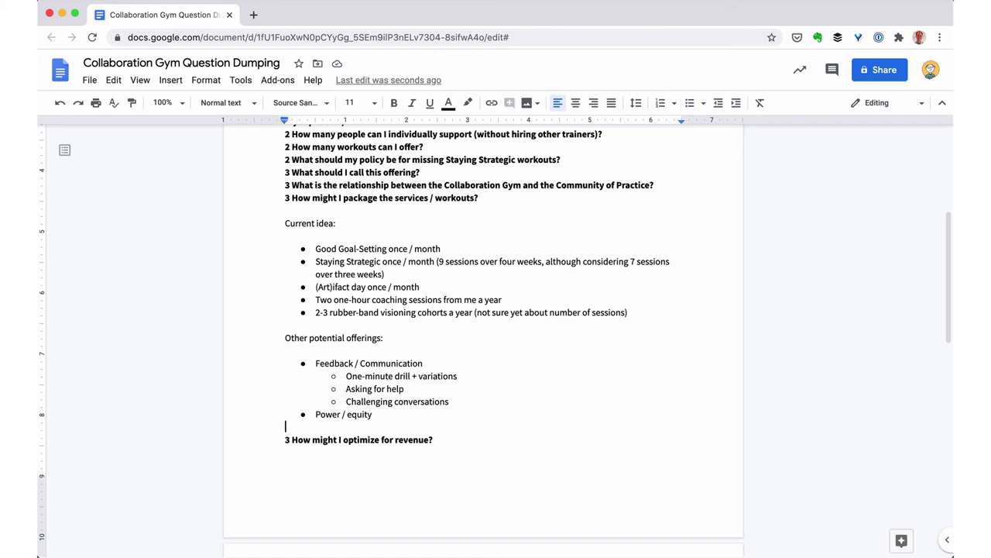
key("Return")
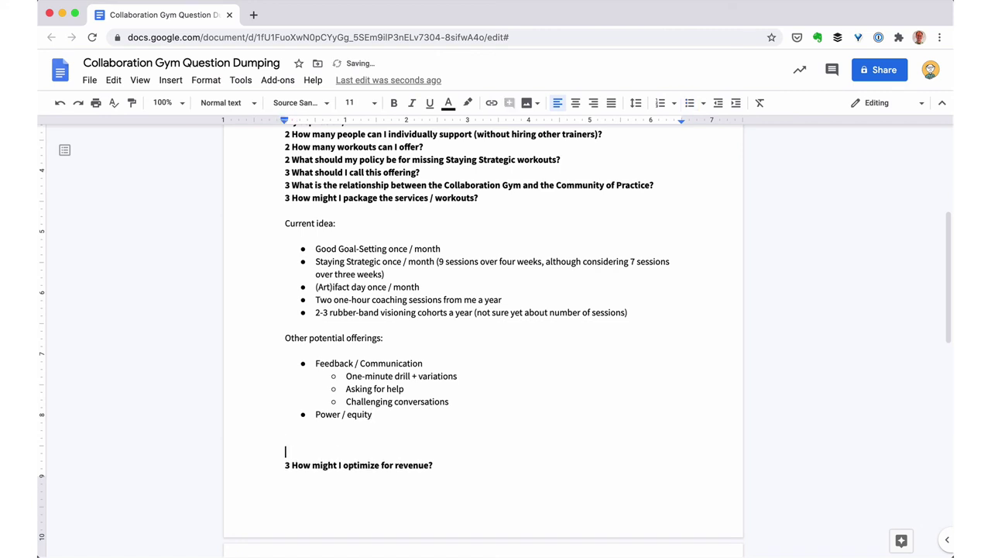
type("(These are just the workouts. Not including the community pieces here.)")
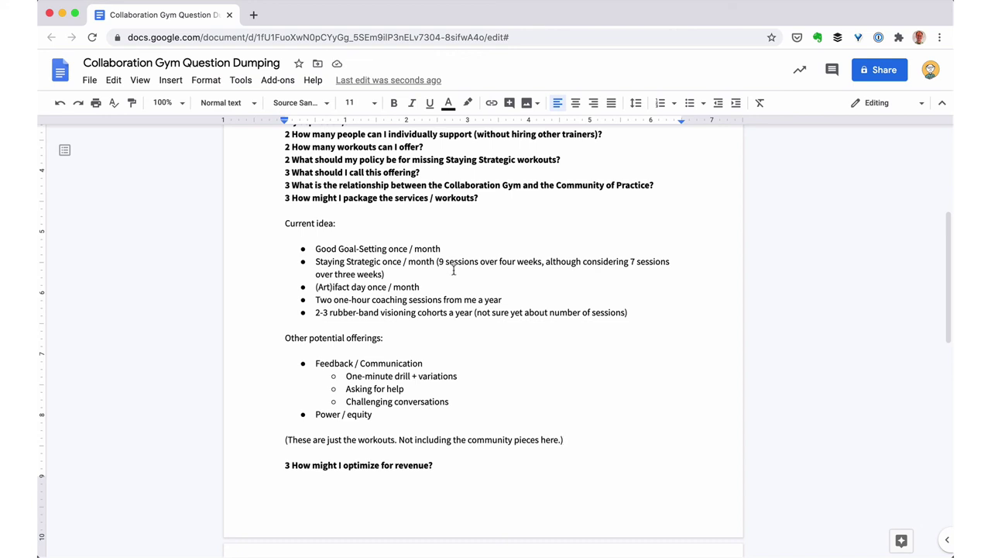
- Below the missed-workouts policy question, add "What services should I be offering (separate from the Collaboration Gym)" with rating 2
scroll(454, 270, "up", 3)
left_click(419, 235)
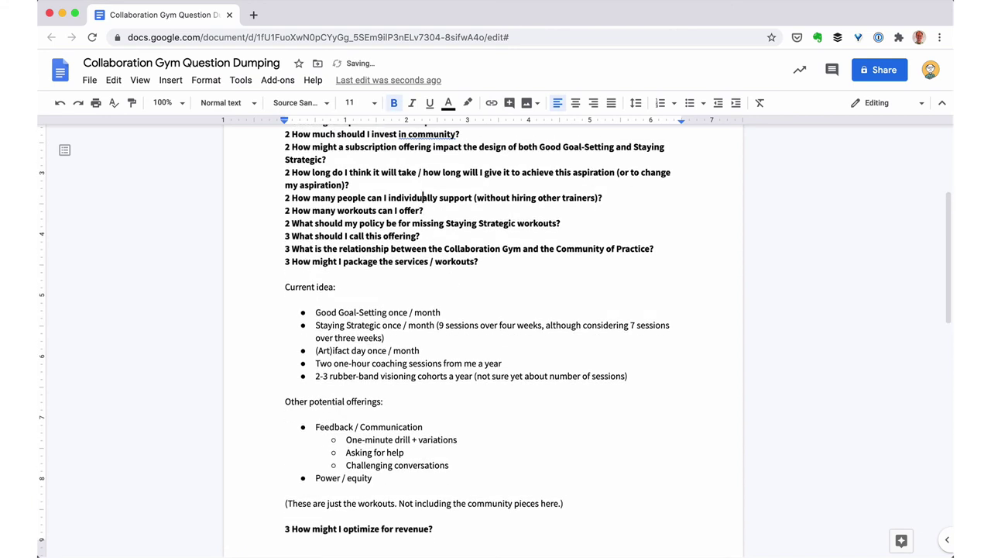
key("Home")
key("Return")
key("Up")
type("2 What ser")
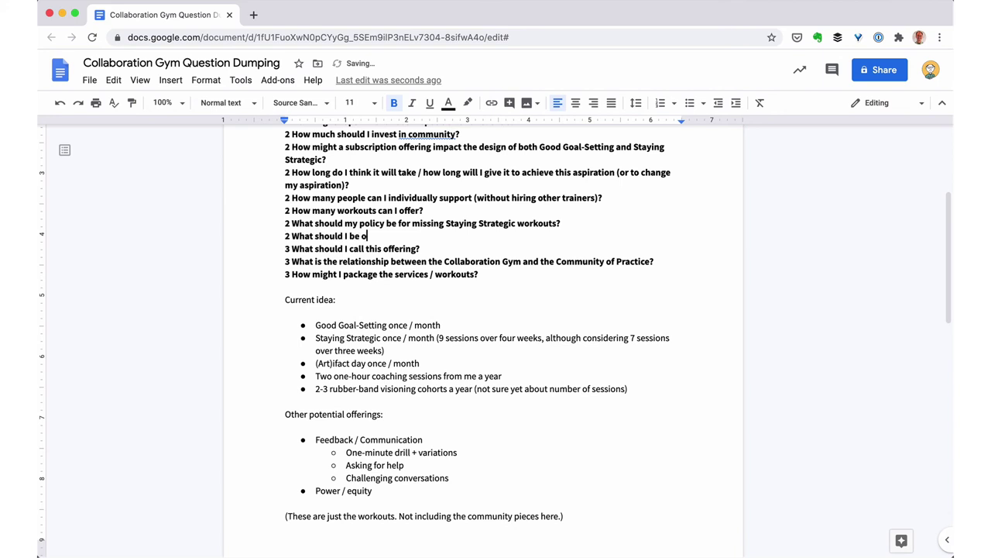
type("vices should I be offering (separate from the Collaboration Gym)")
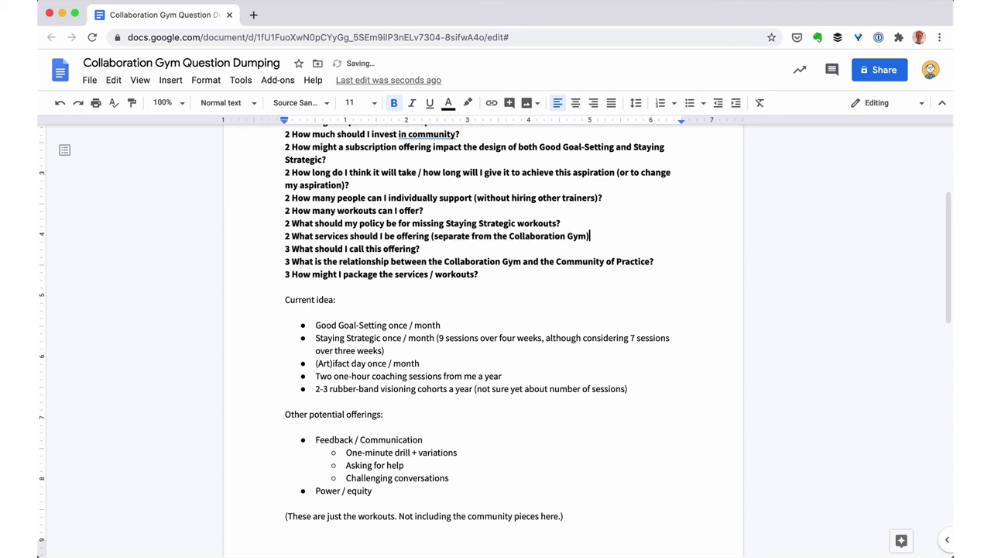
- In the new services question, replace "separate from" with "besides" and end it with "in the Community of Practice?"
left_click_drag(432, 236, 486, 236)
type("besides")
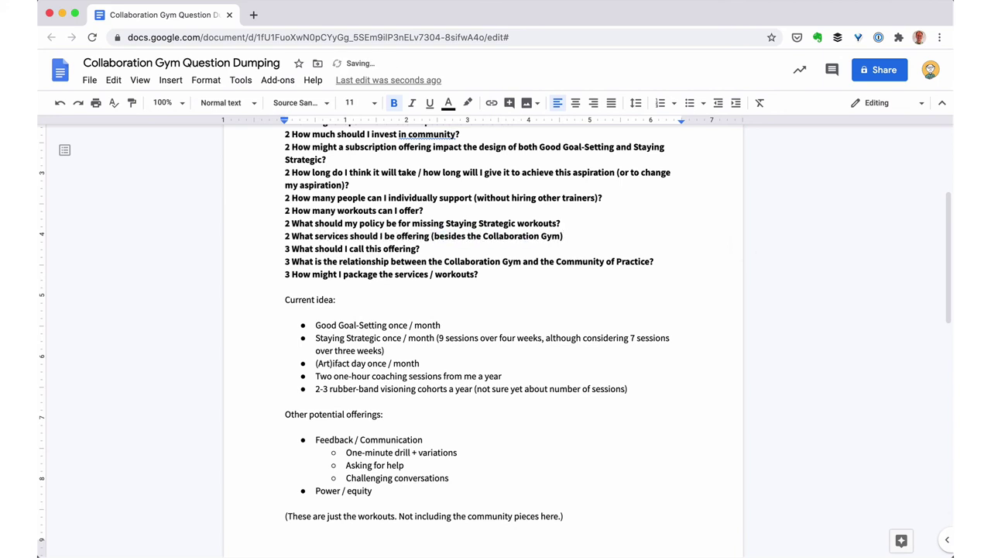
key("End")
type("in the Community of Practice?")
- Add the question "What should I be calling the Community of Practice?" with rating 1 and move it to the start of the question list
key("Return")
type("1 What s")
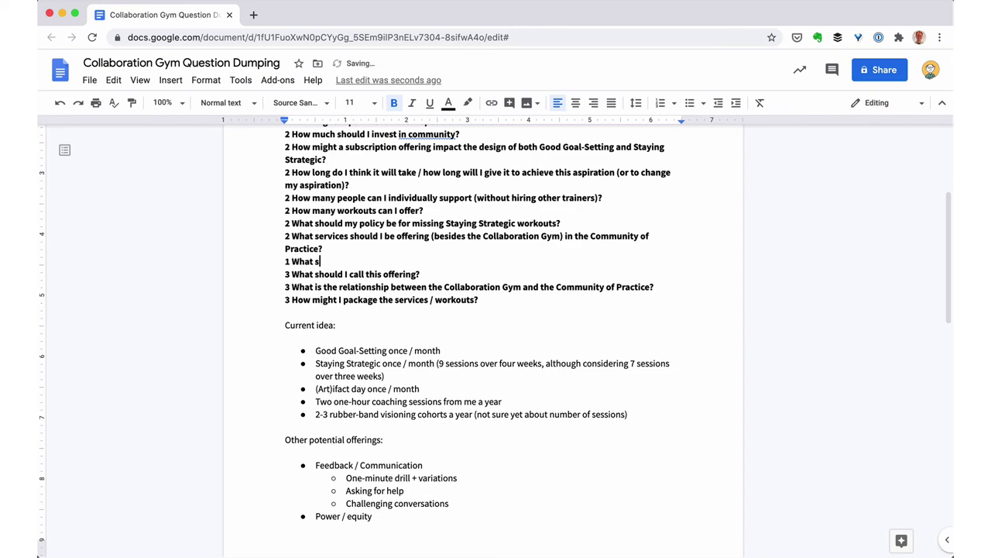
type("hould I be calling the Community of Practice?")
key("shift+super+Left")
key("super+x")
scroll(409, 199, "up", 5)
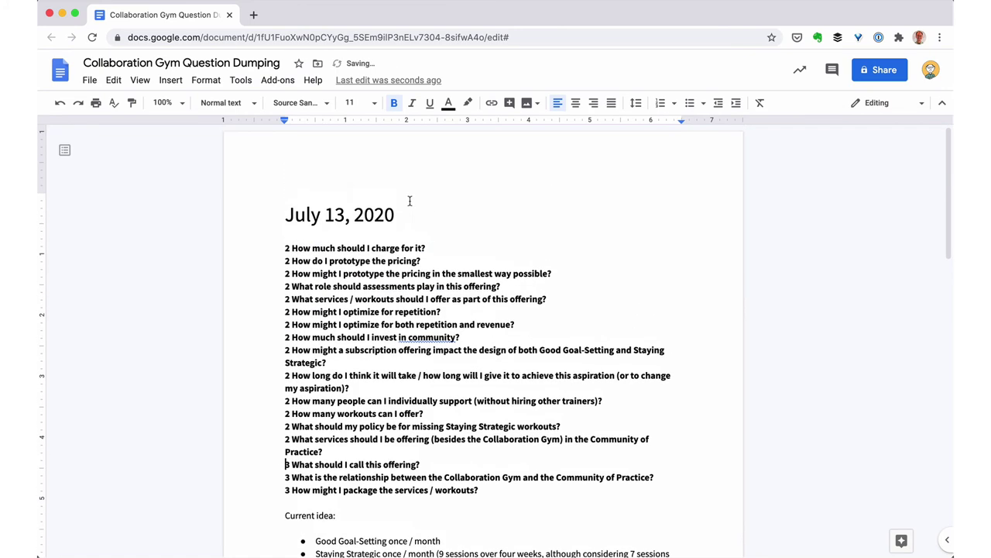
left_click(279, 248)
key("super+v")
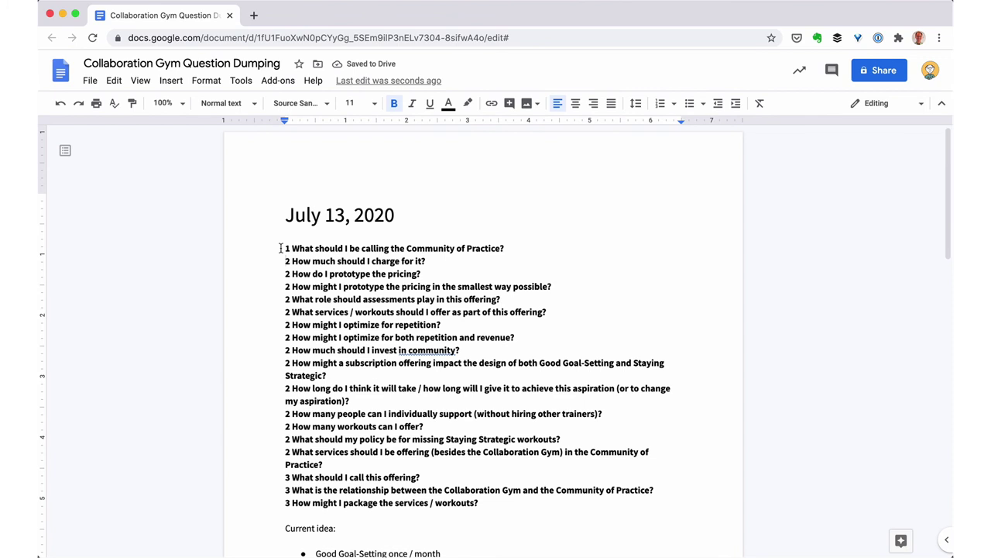
scroll(510, 223, "down", 8)
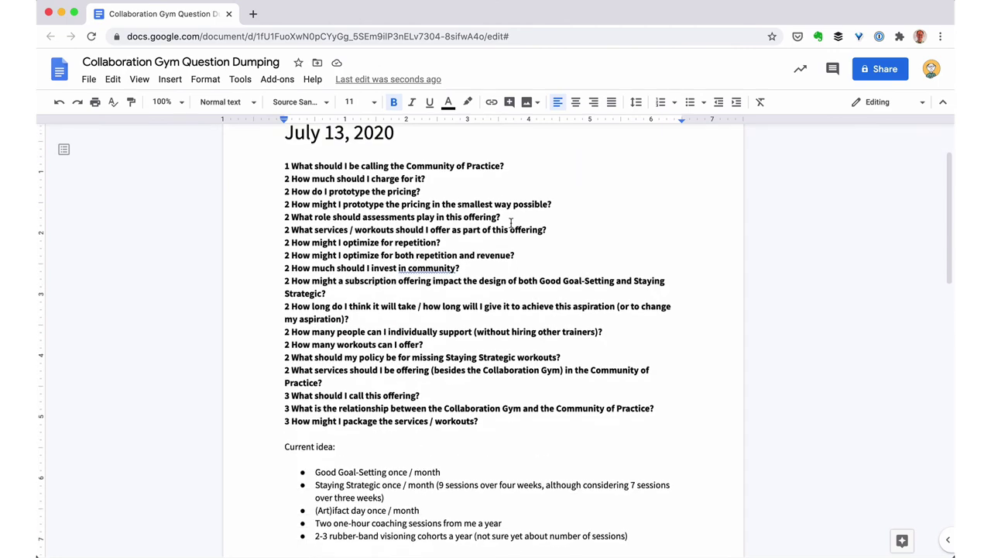
scroll(511, 223, "up", 8)
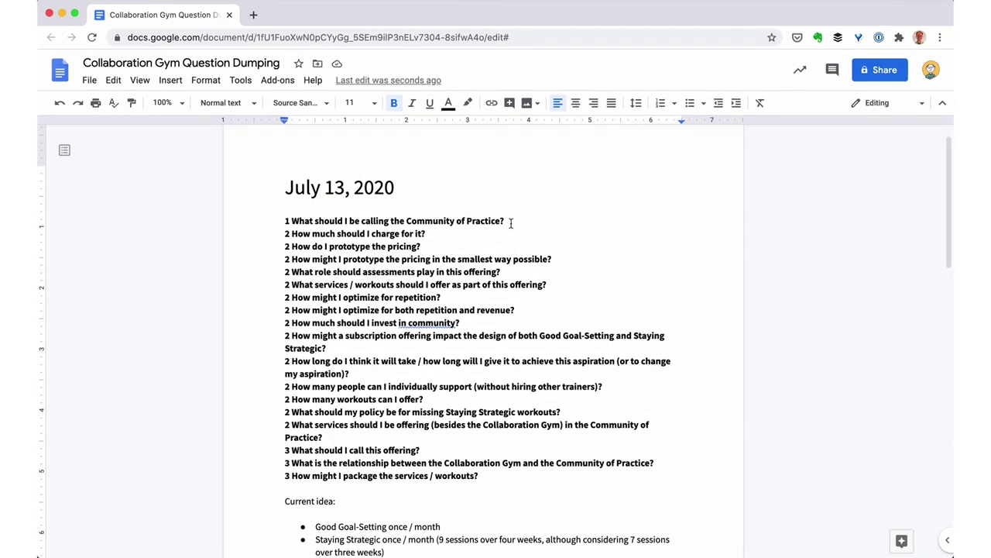